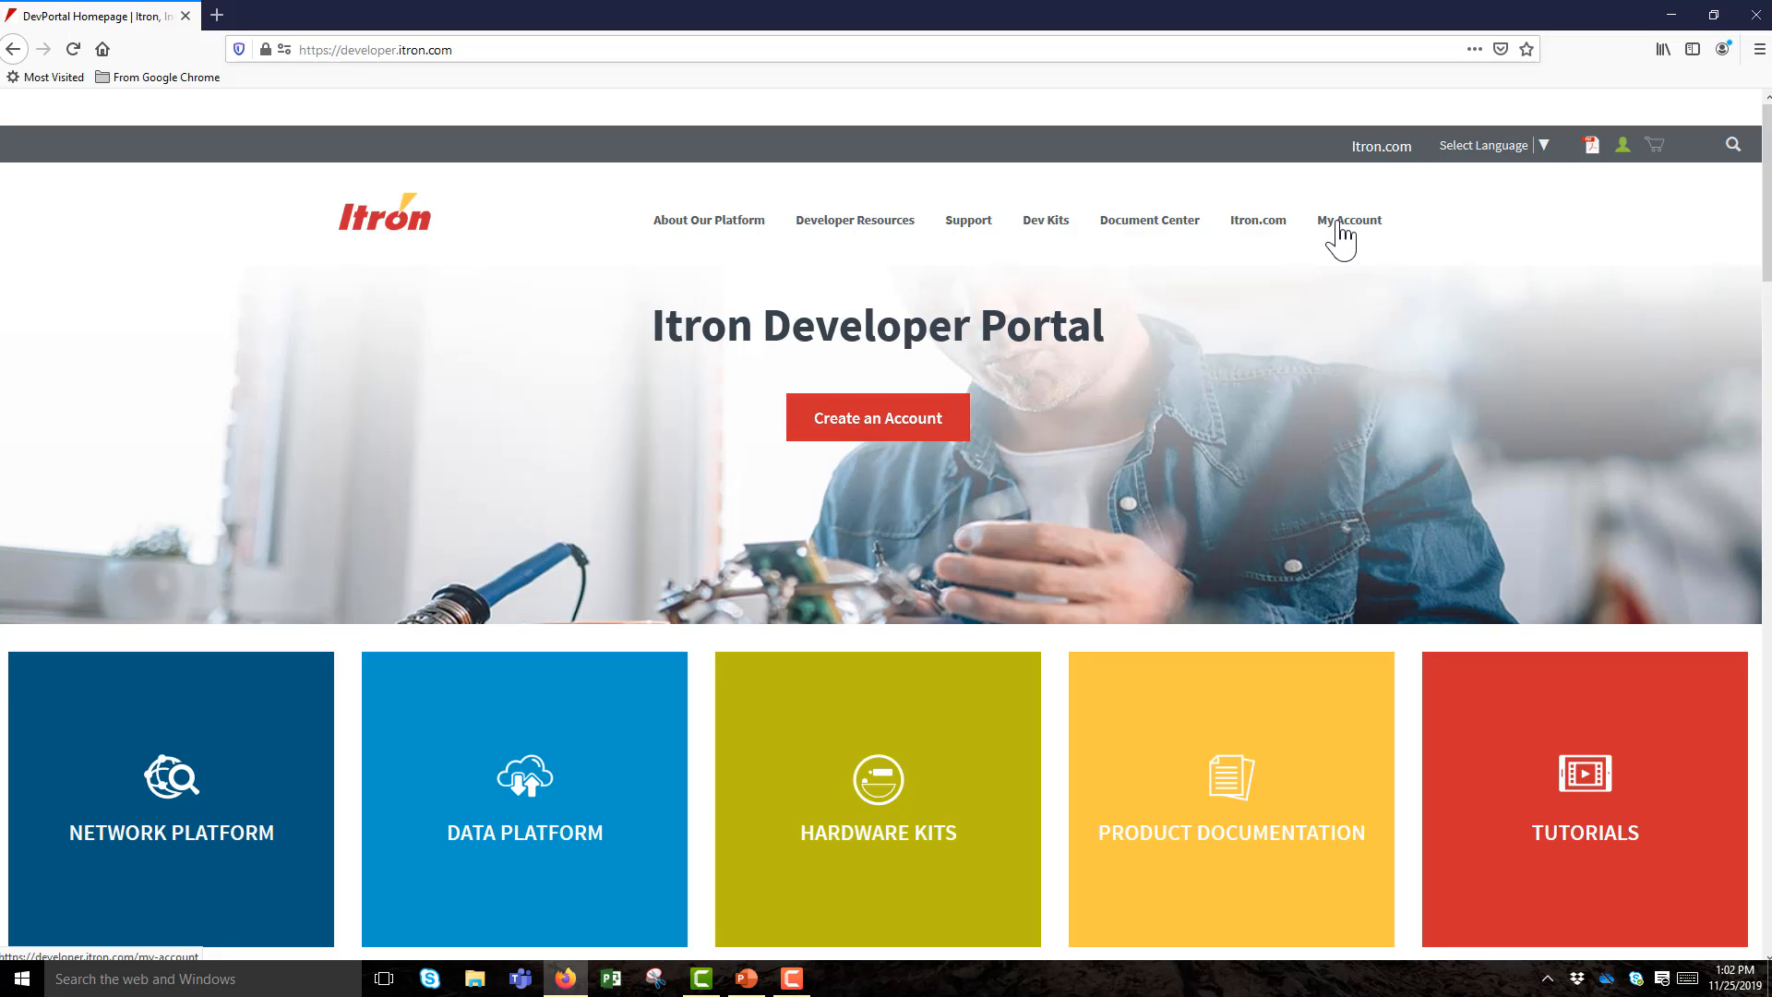
View the ClientID/Secret section under My Account's Account Settings in the Itron Developer Portal.
{"action": "left_click", "coordinate": [1349, 222]}
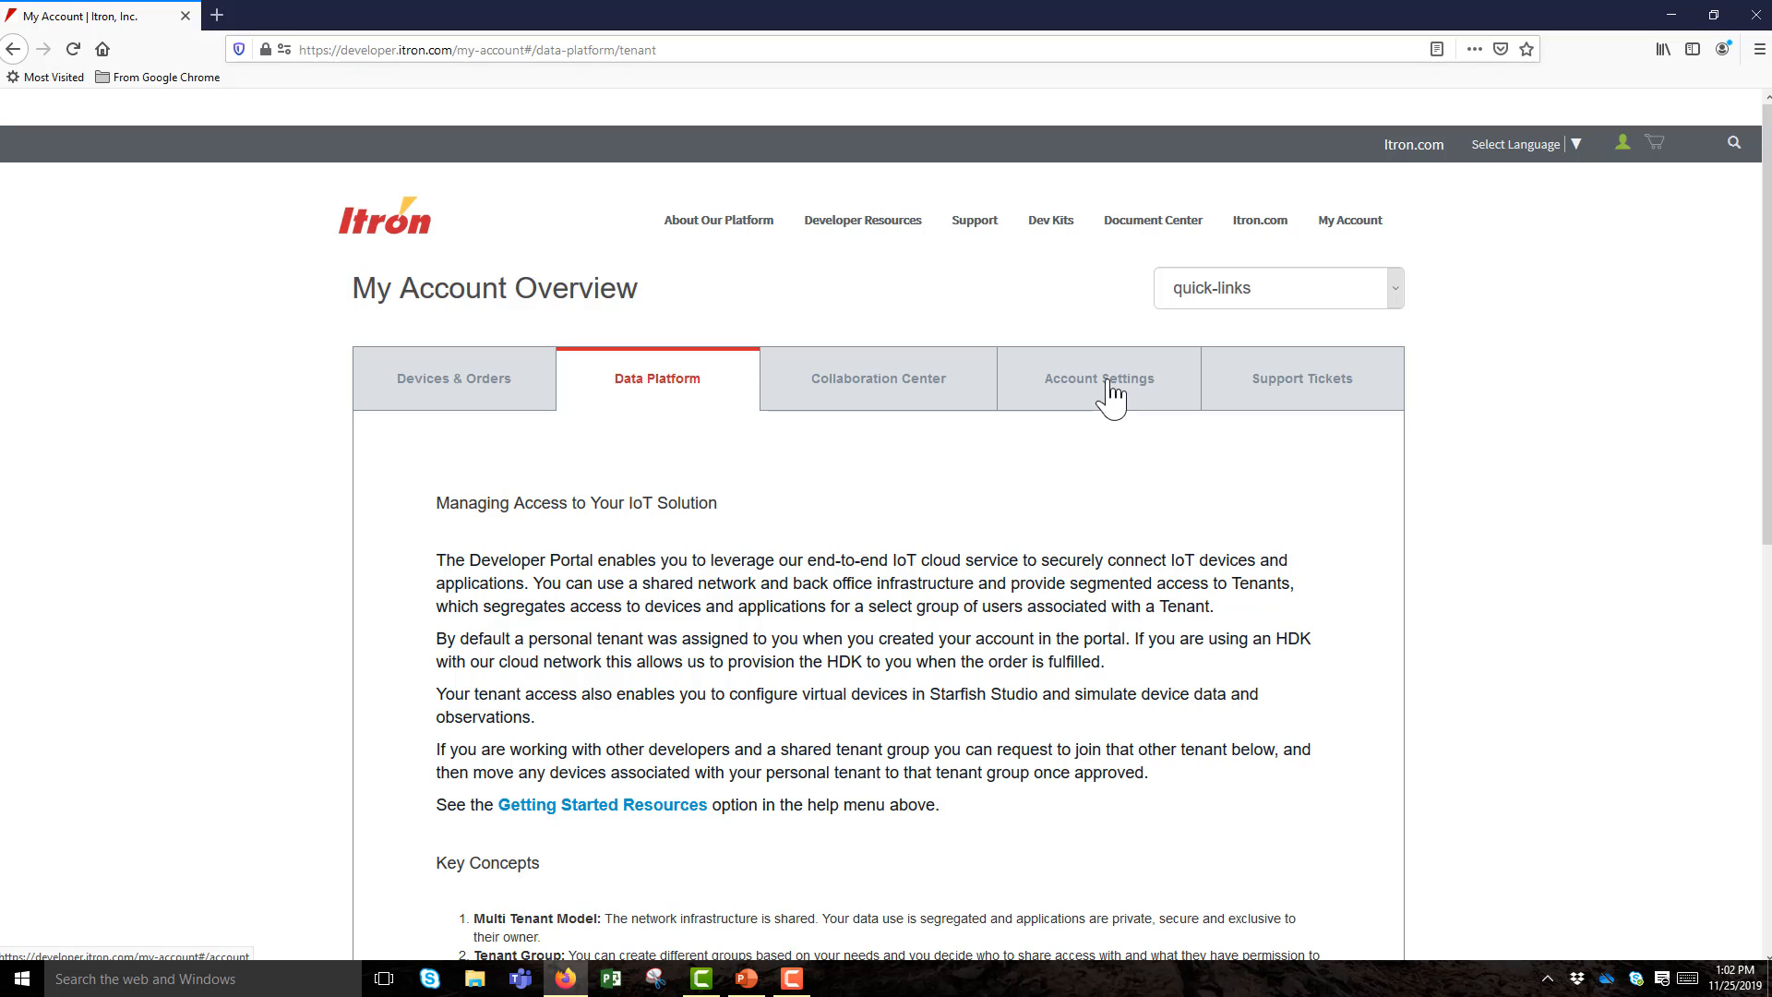
{"action": "left_click", "coordinate": [1116, 397]}
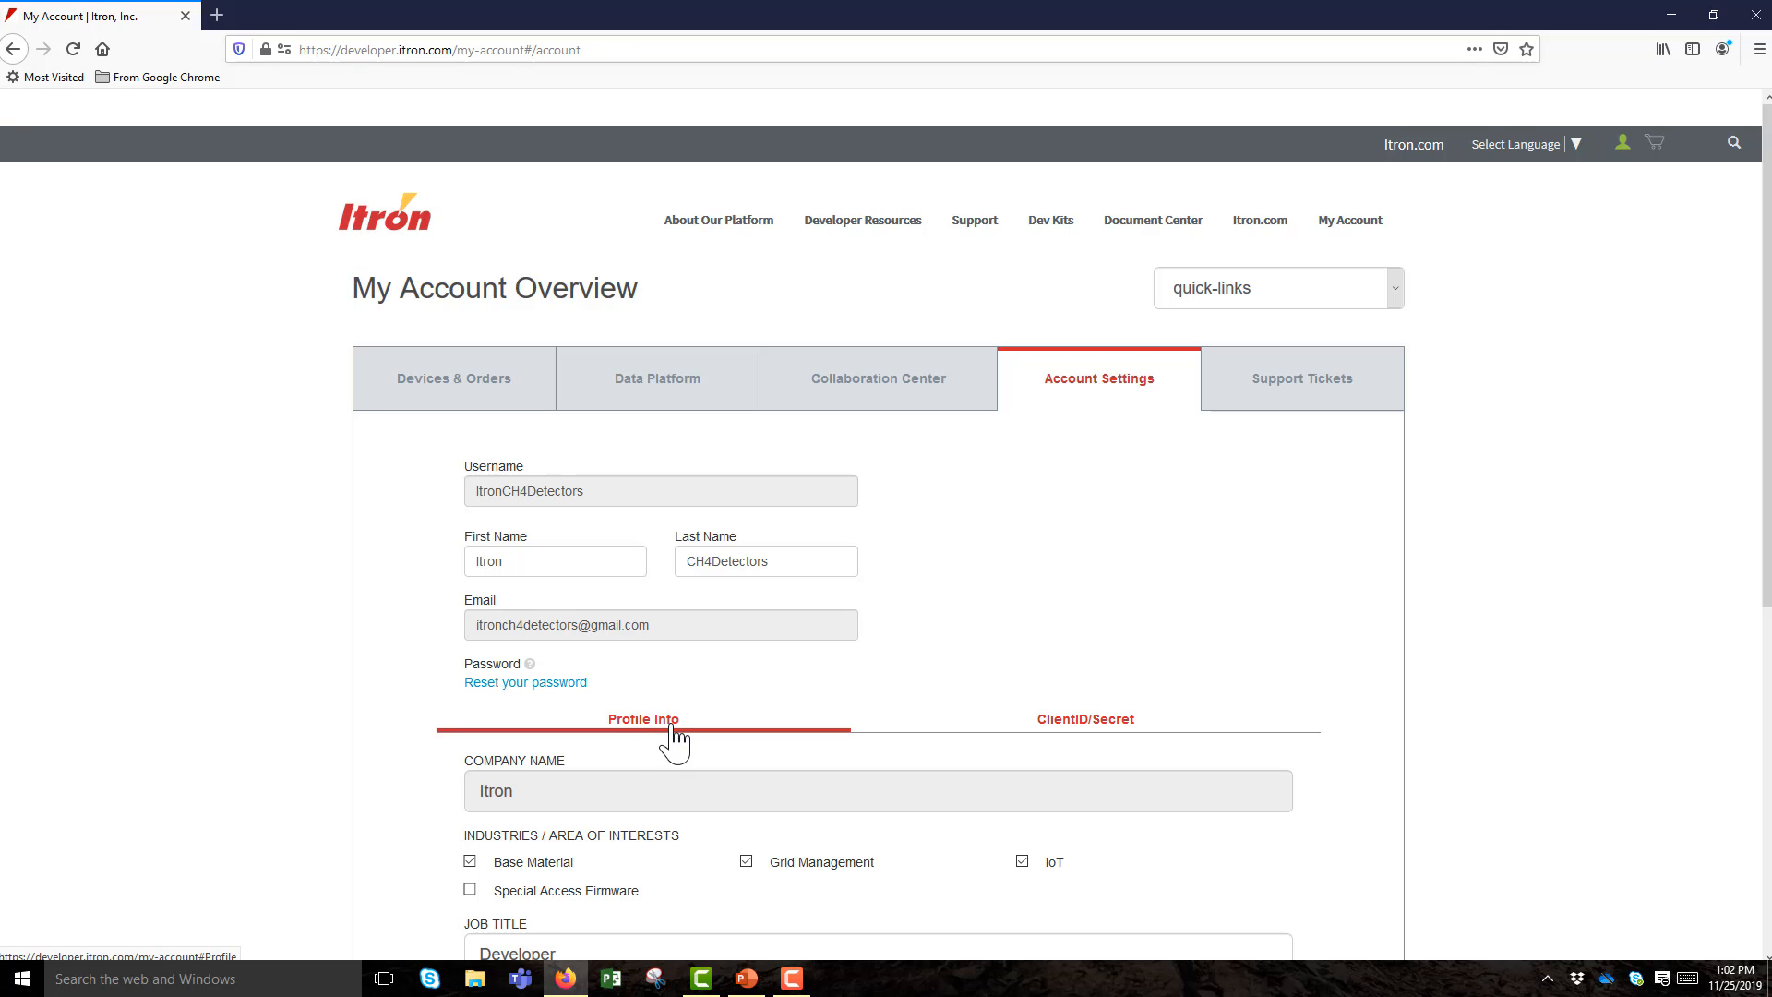
{"action": "left_click", "coordinate": [1094, 729]}
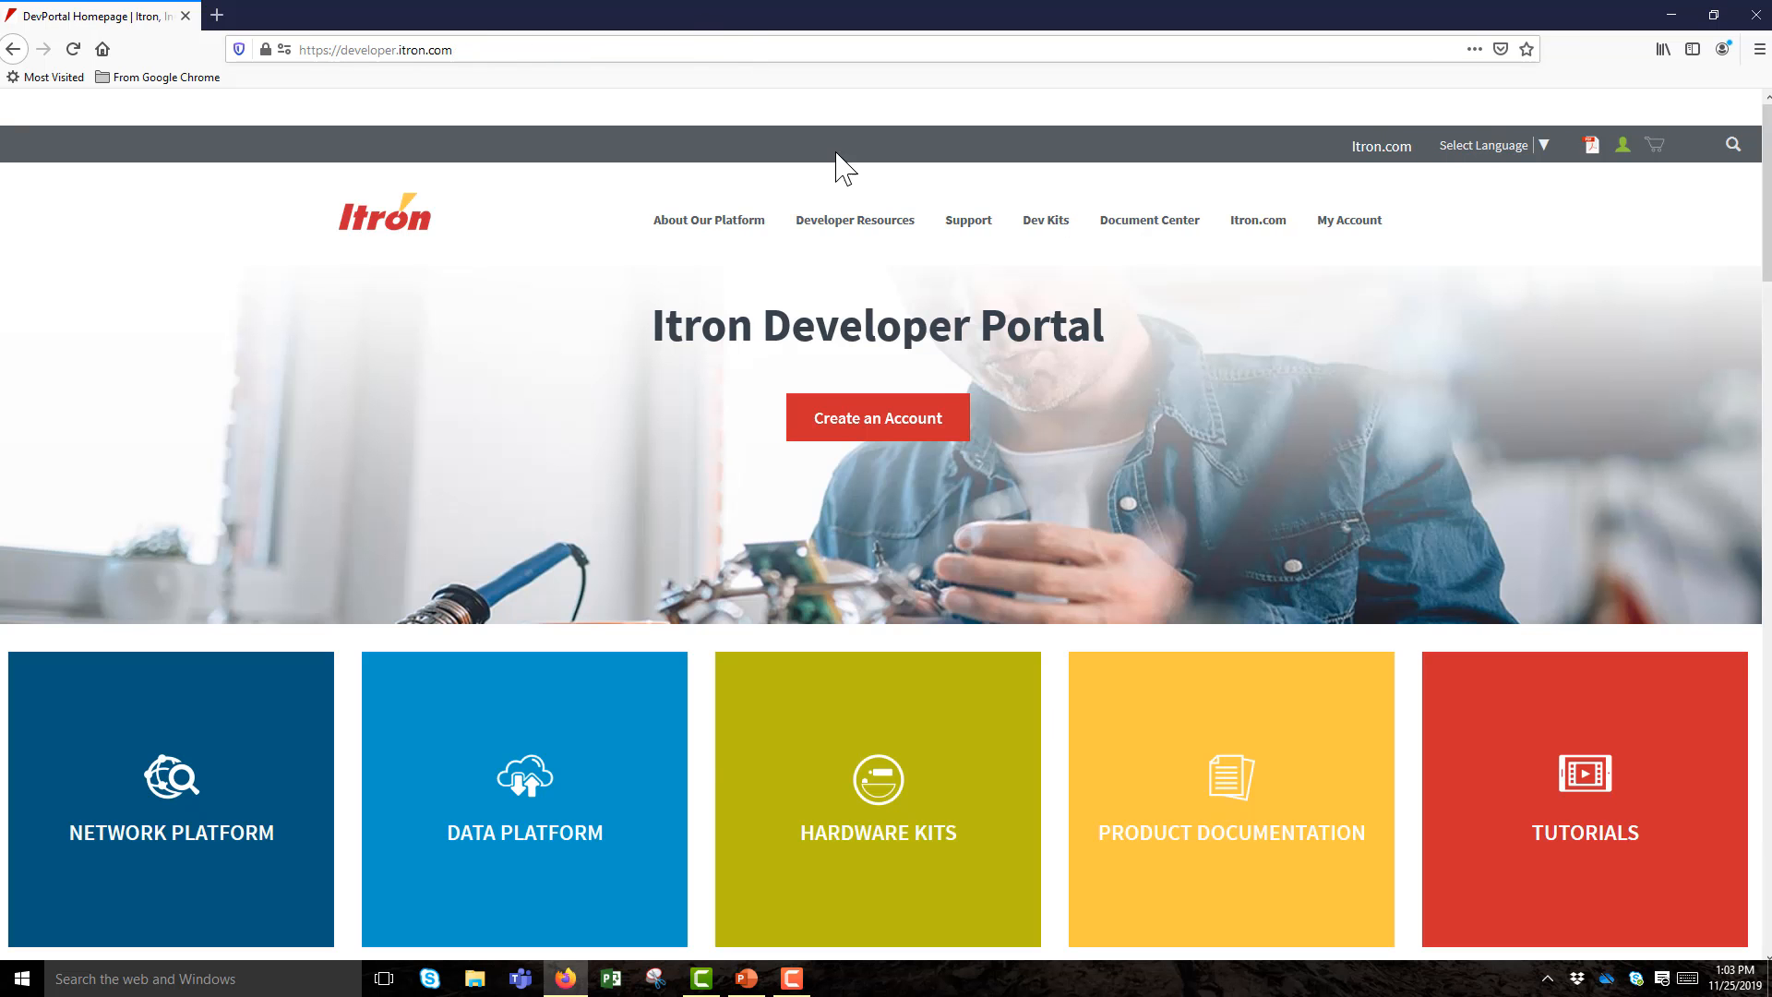
Open the Starfish Studio page from Developer Resources and launch Starfish Studio in a new tab.
{"action": "mouse_move", "coordinate": [858, 229]}
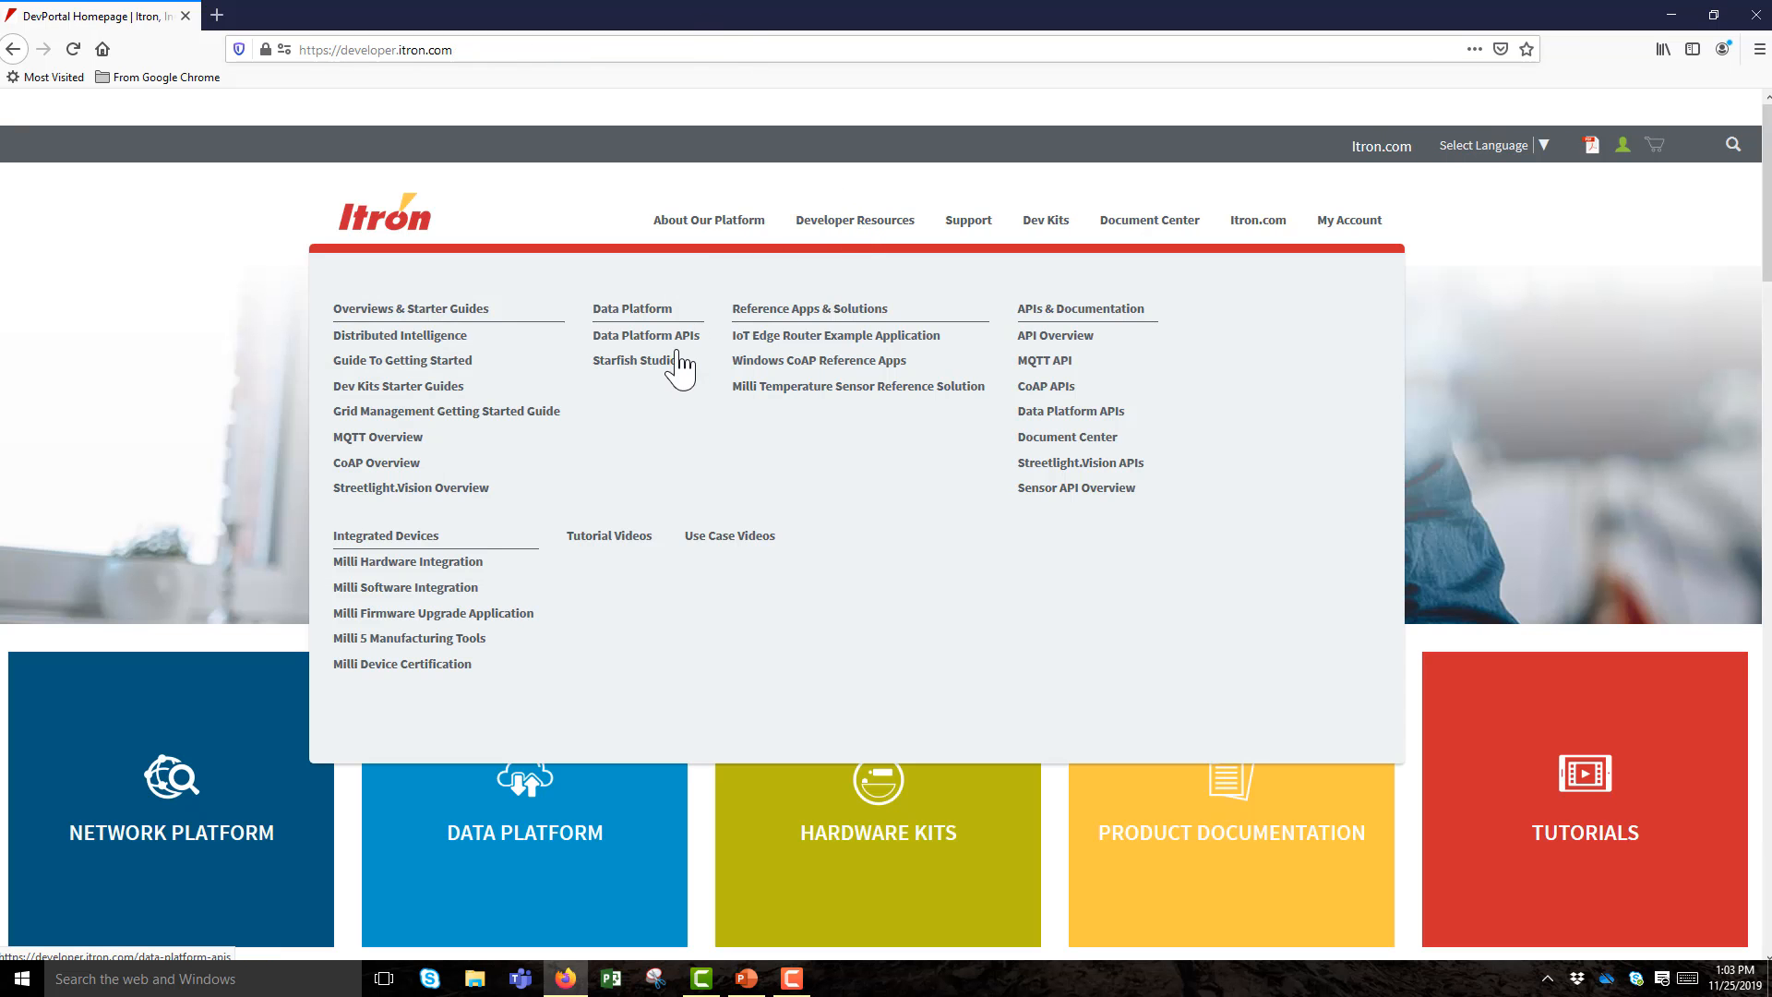
{"action": "left_click", "coordinate": [648, 367]}
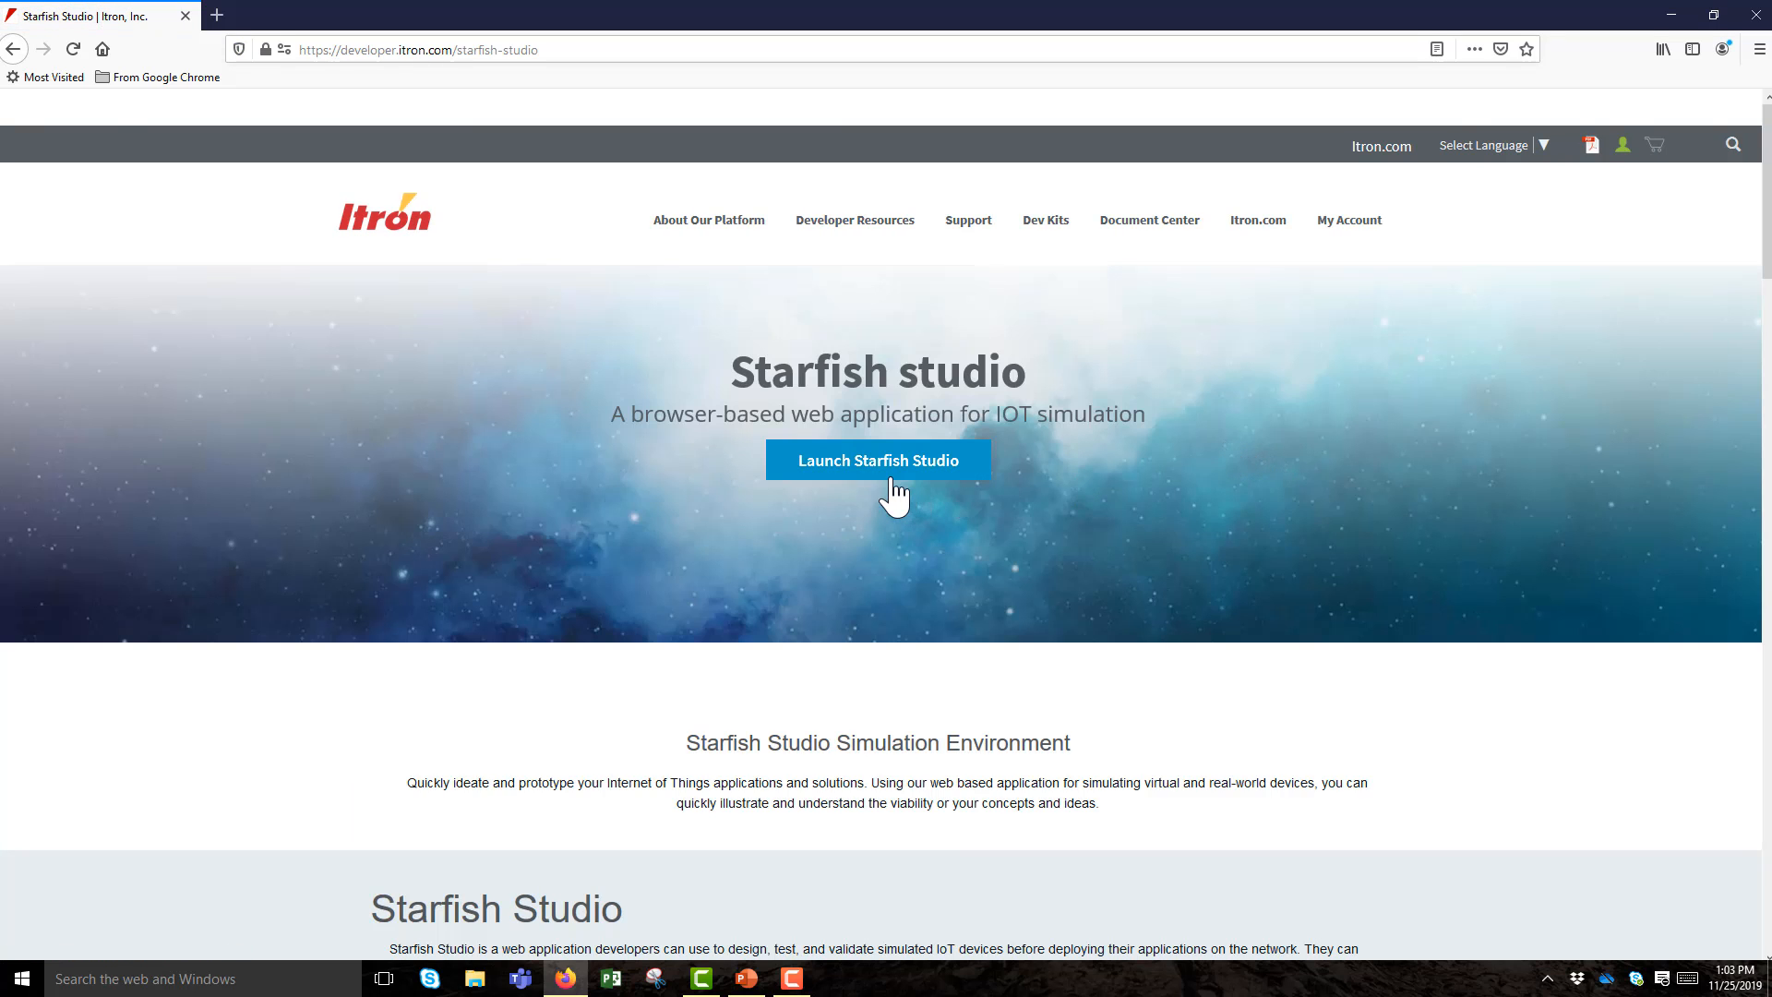
{"action": "left_click", "coordinate": [870, 467]}
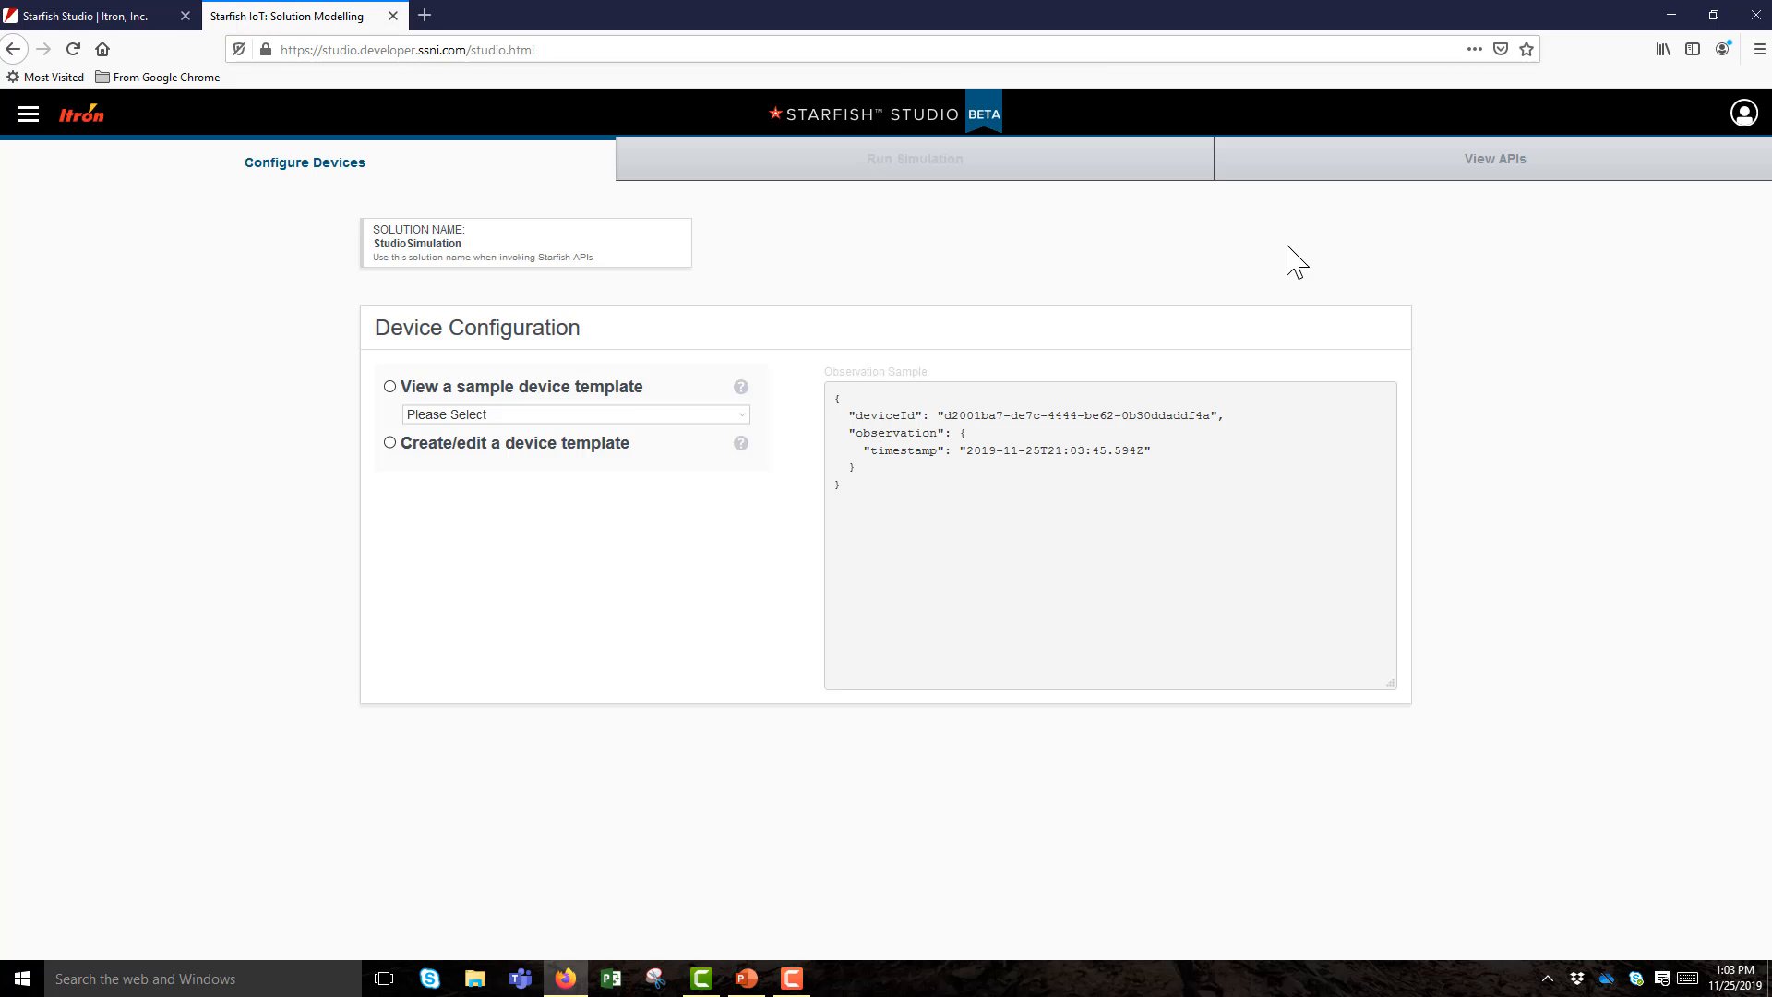
Open View APIs and scroll through the authorization, devices, webhooks, events and observations endpoints.
{"action": "left_click", "coordinate": [1488, 181]}
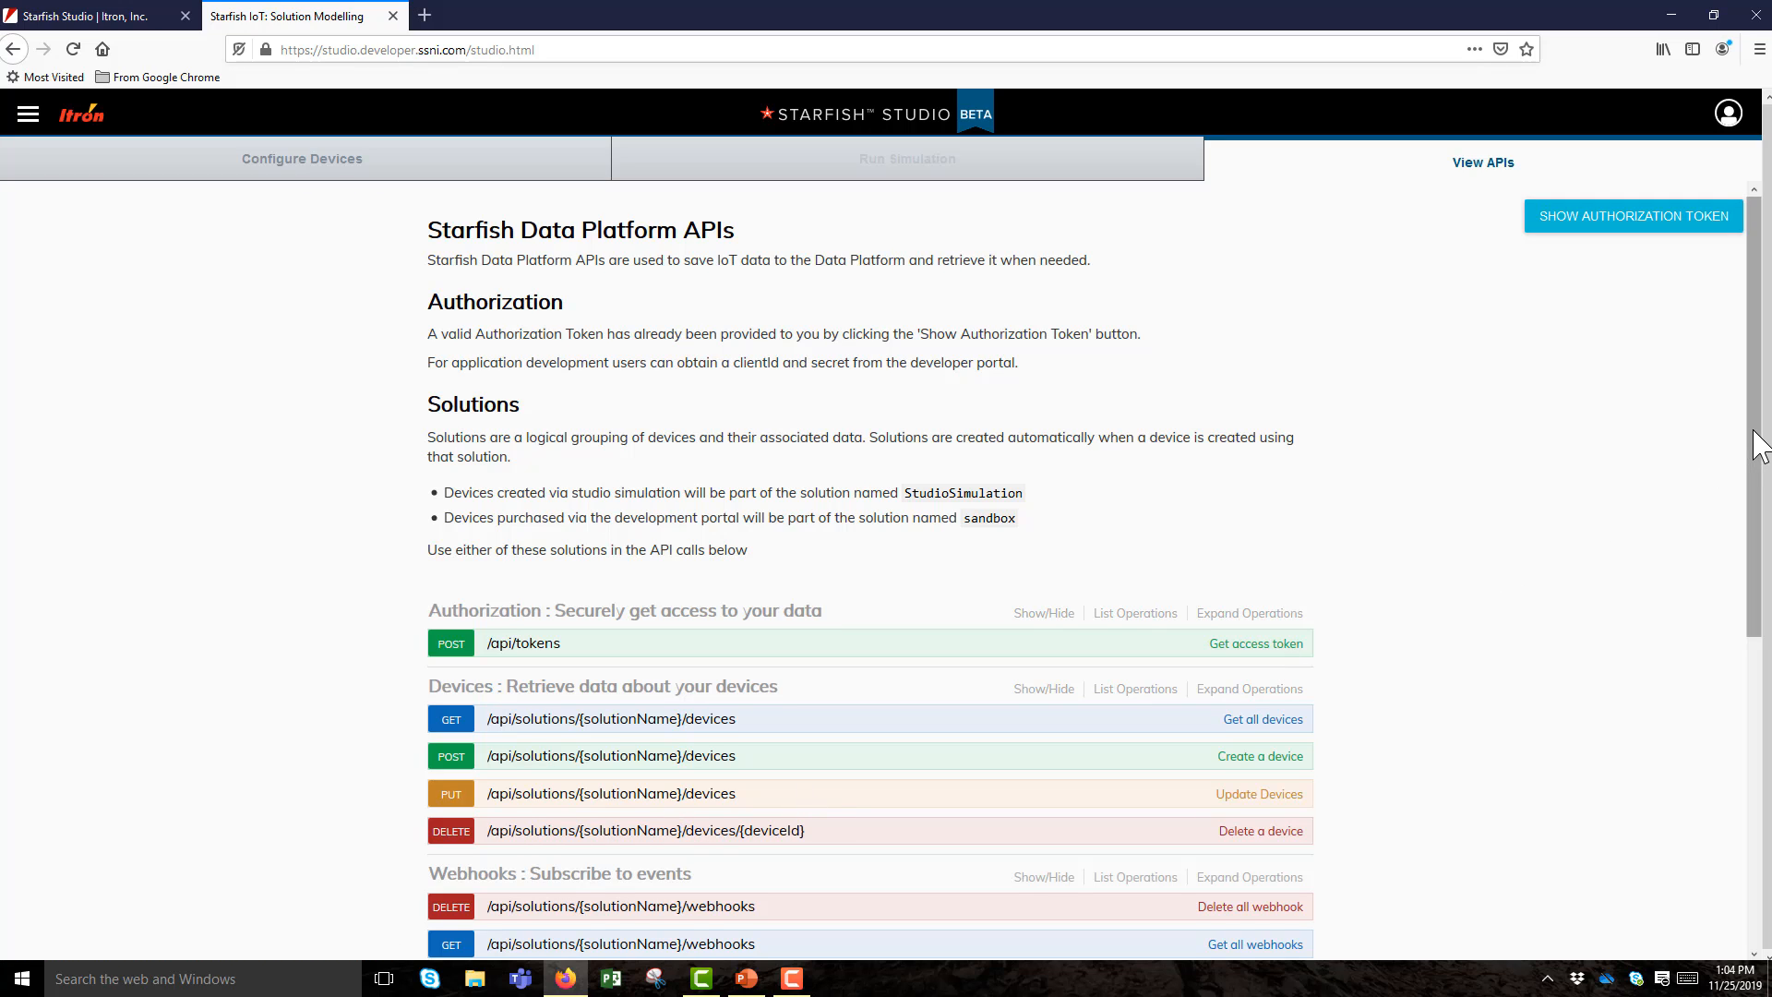
{"action": "left_click_drag", "start_coordinate": [1744, 436], "coordinate": [1763, 740]}
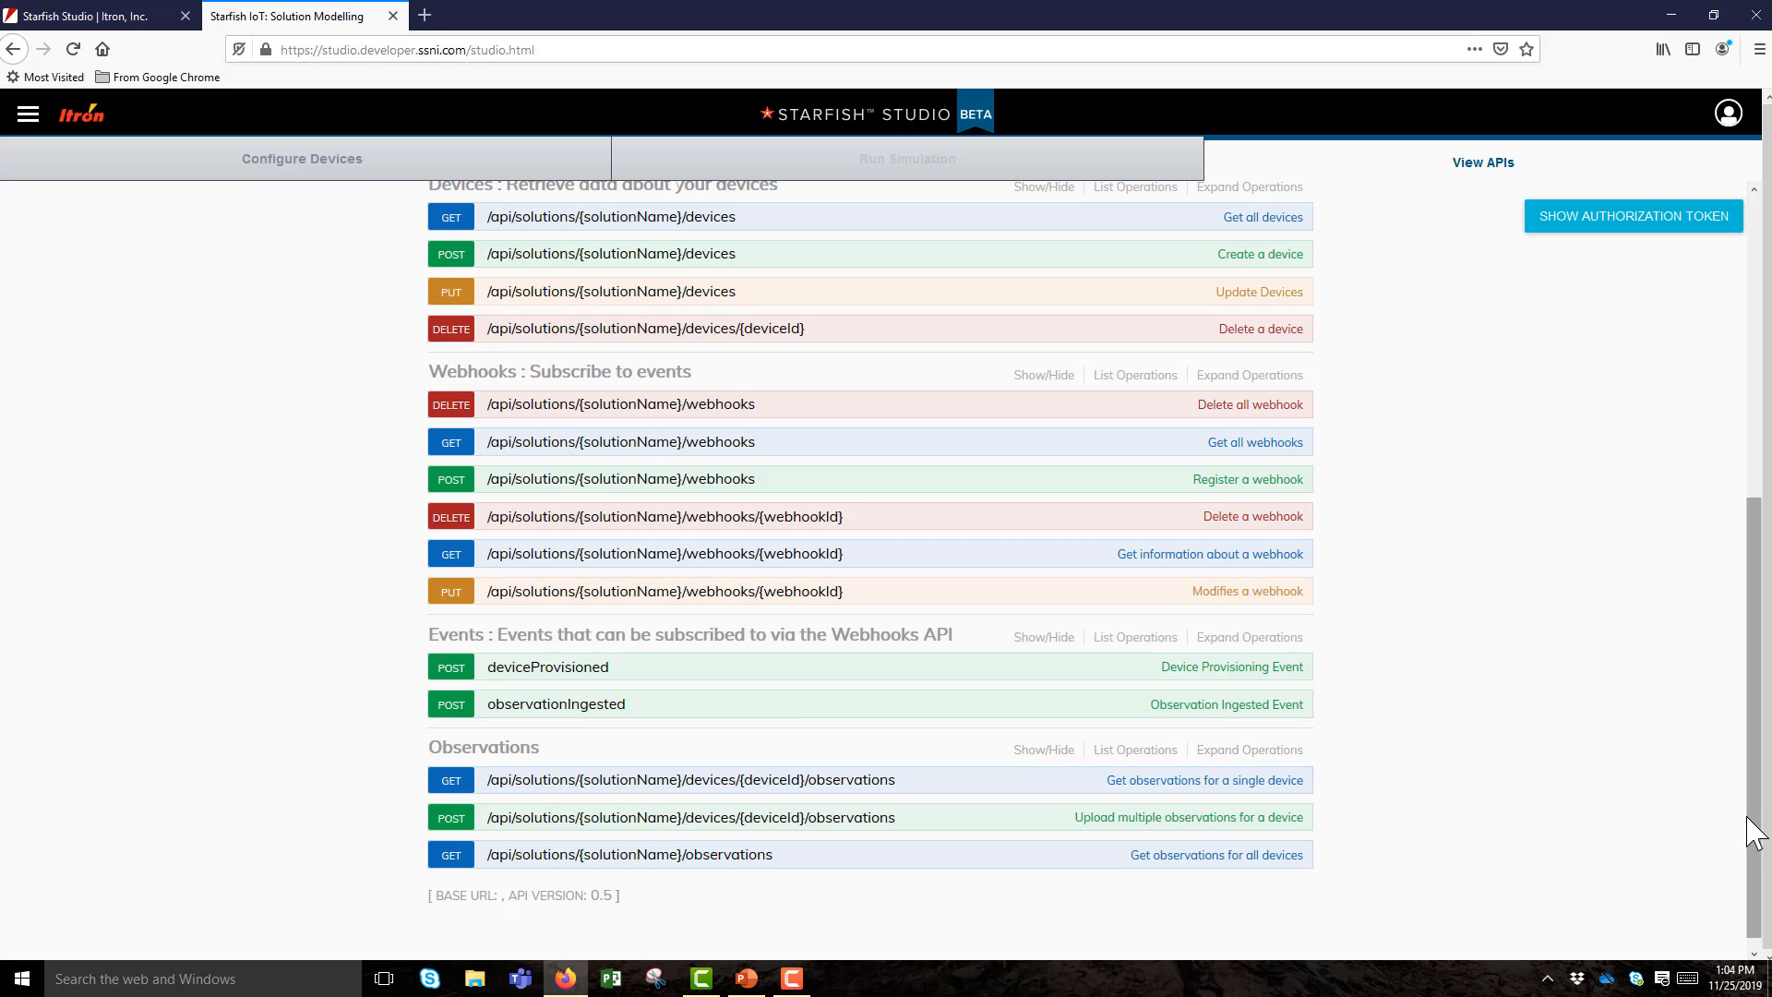
{"action": "left_click_drag", "start_coordinate": [1753, 835], "coordinate": [1703, 461]}
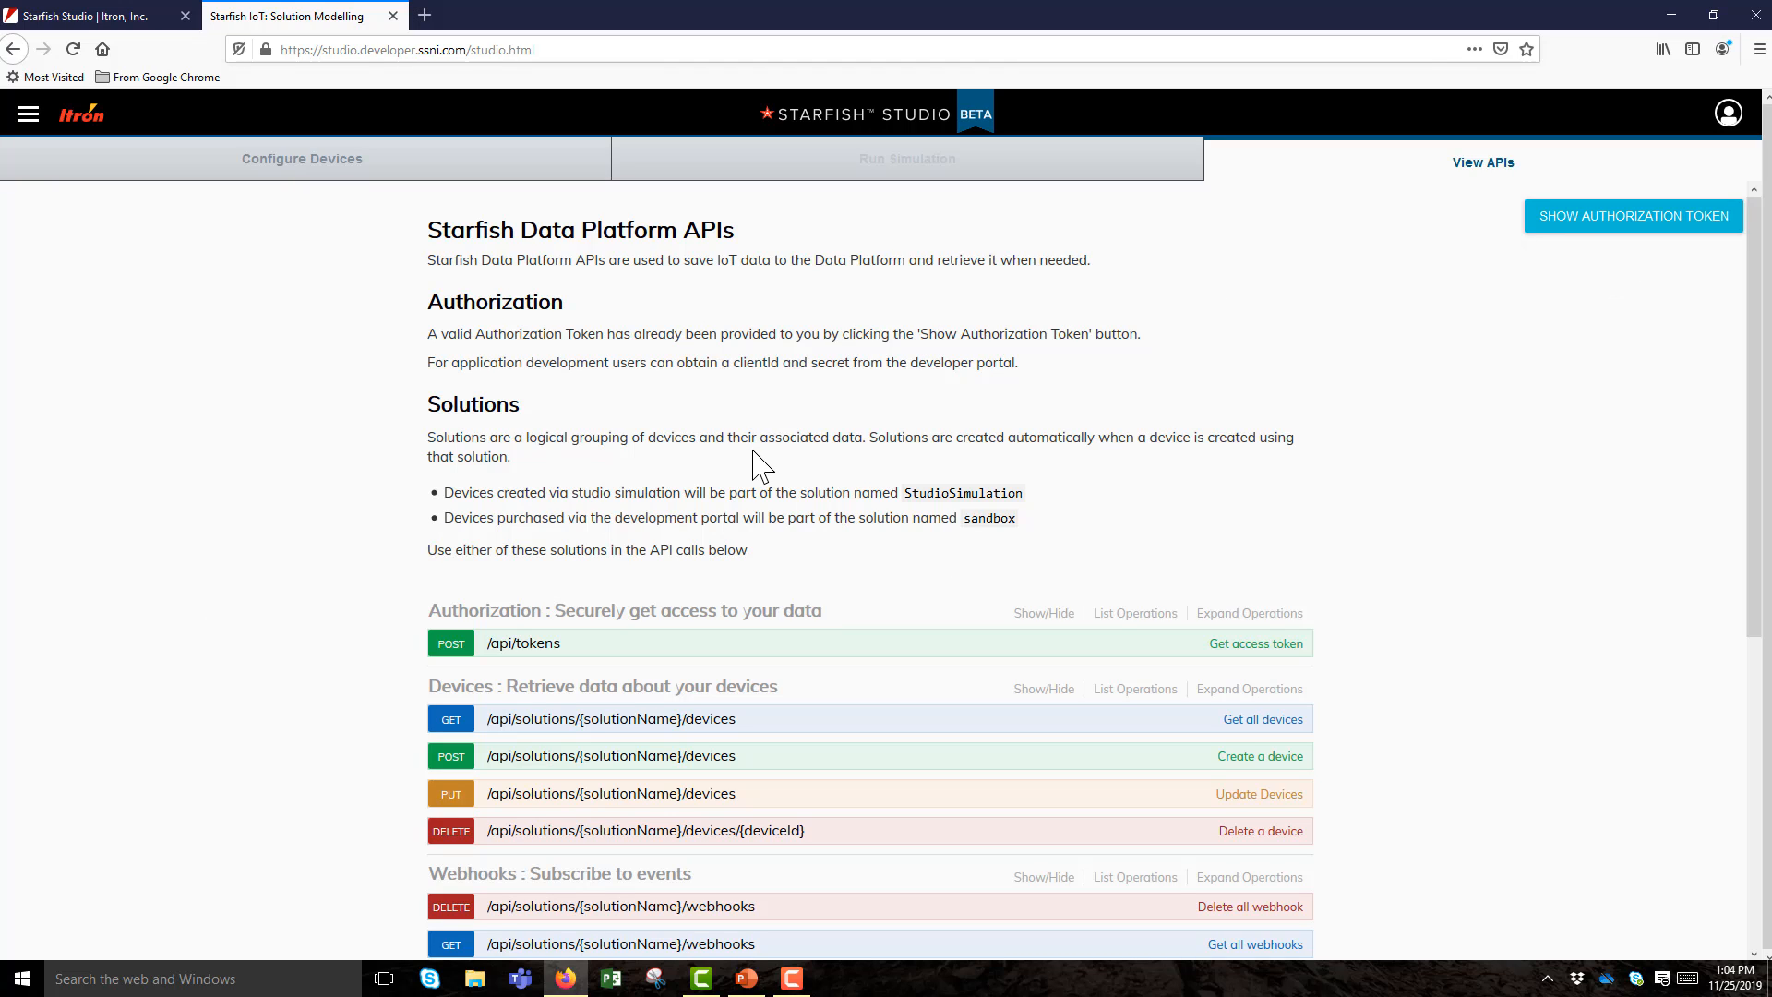
Show the authorization token and copy it to the clipboard.
{"action": "left_click", "coordinate": [1611, 221]}
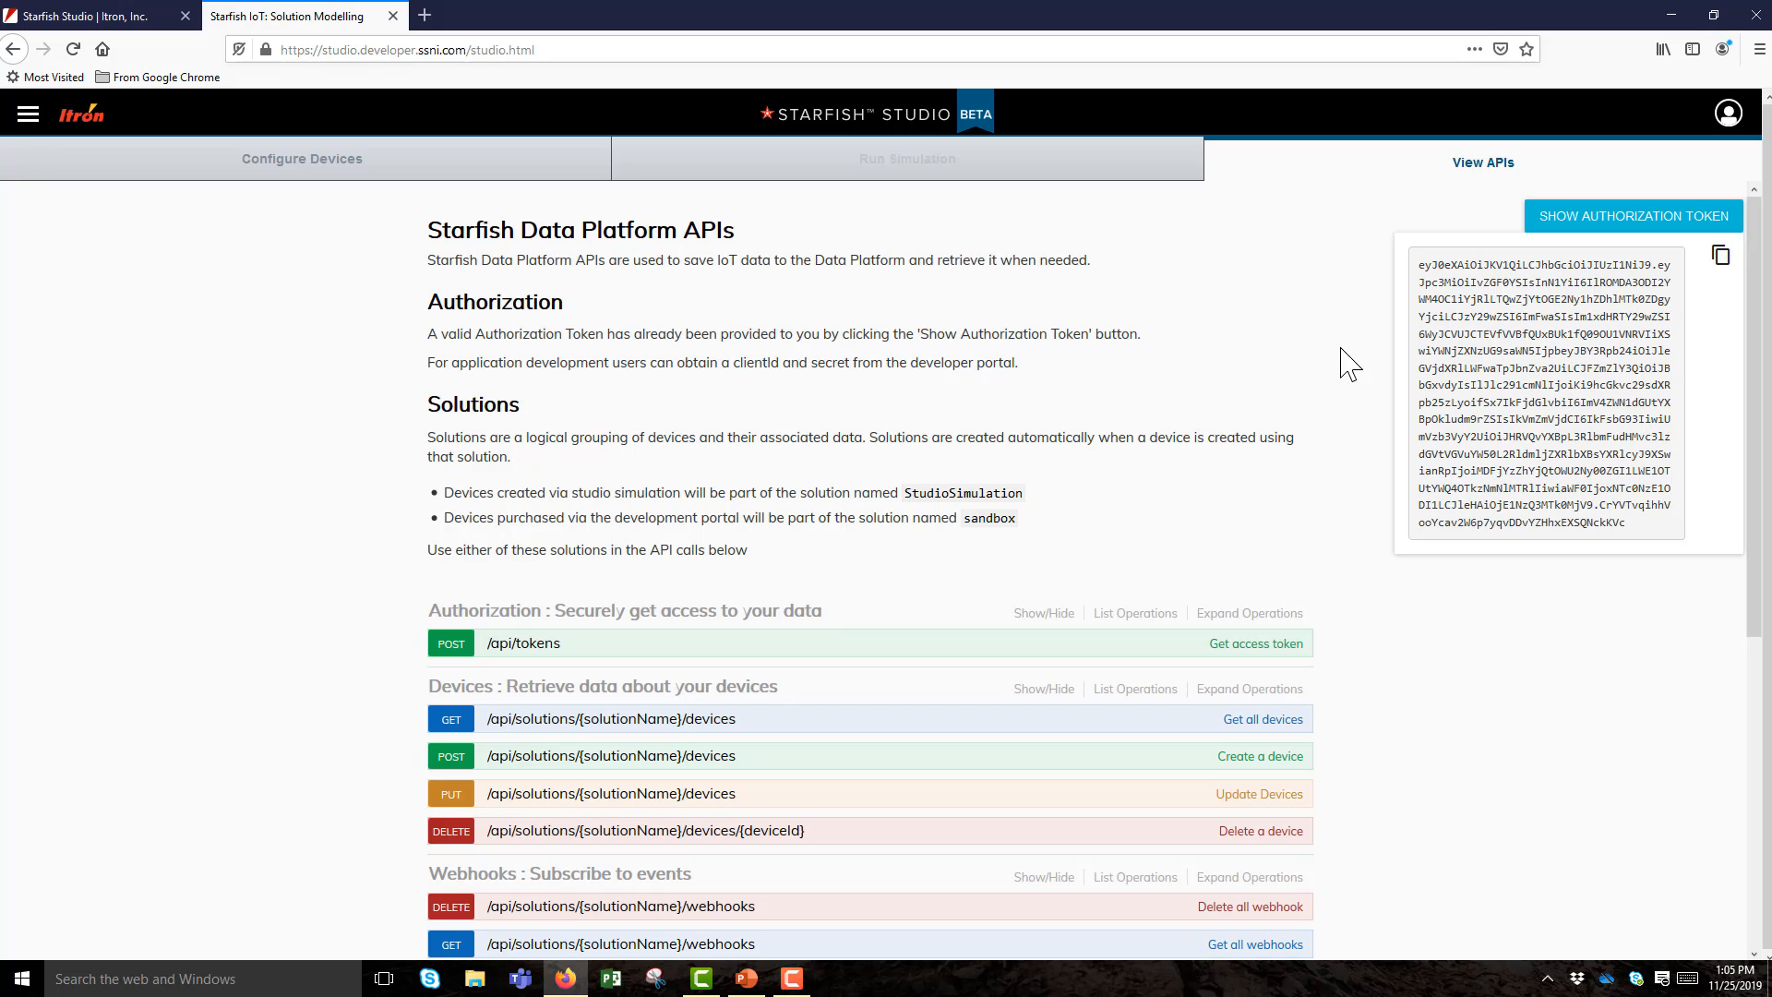
{"action": "left_click", "coordinate": [1722, 258]}
Dismiss the token popup, expand GET /devices and set solutionName to sandbox.
{"action": "left_click", "coordinate": [1759, 365]}
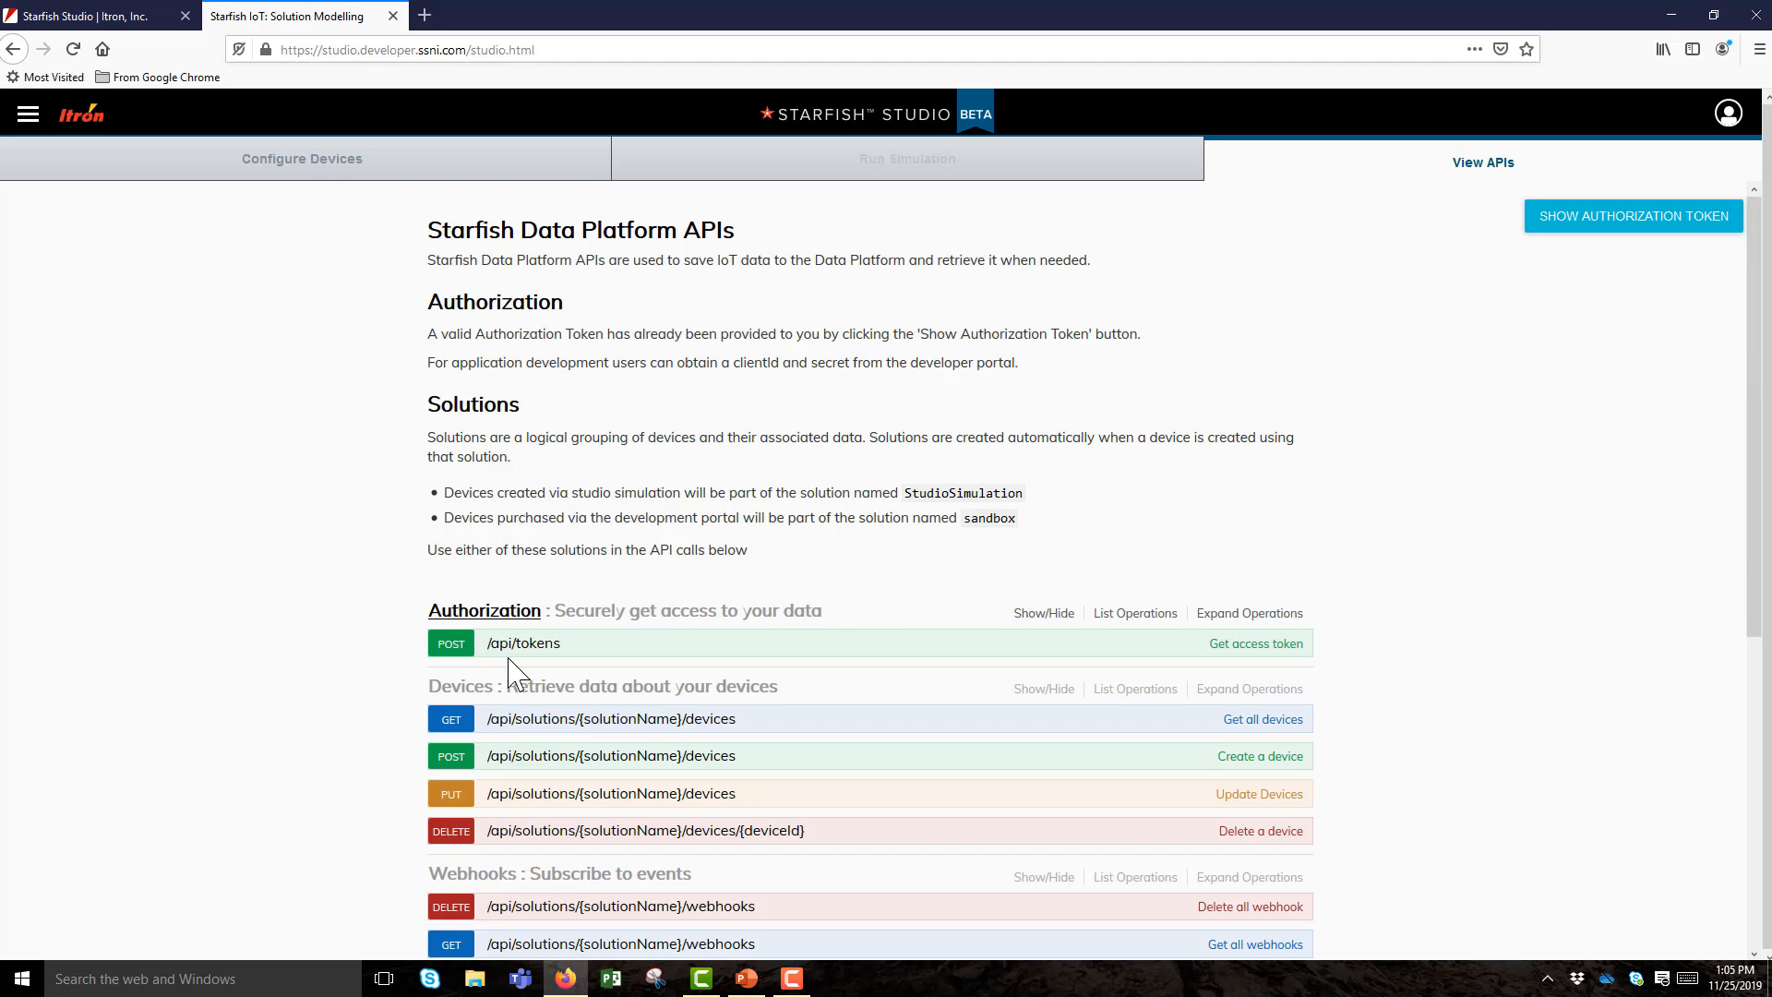
{"action": "left_click", "coordinate": [455, 729]}
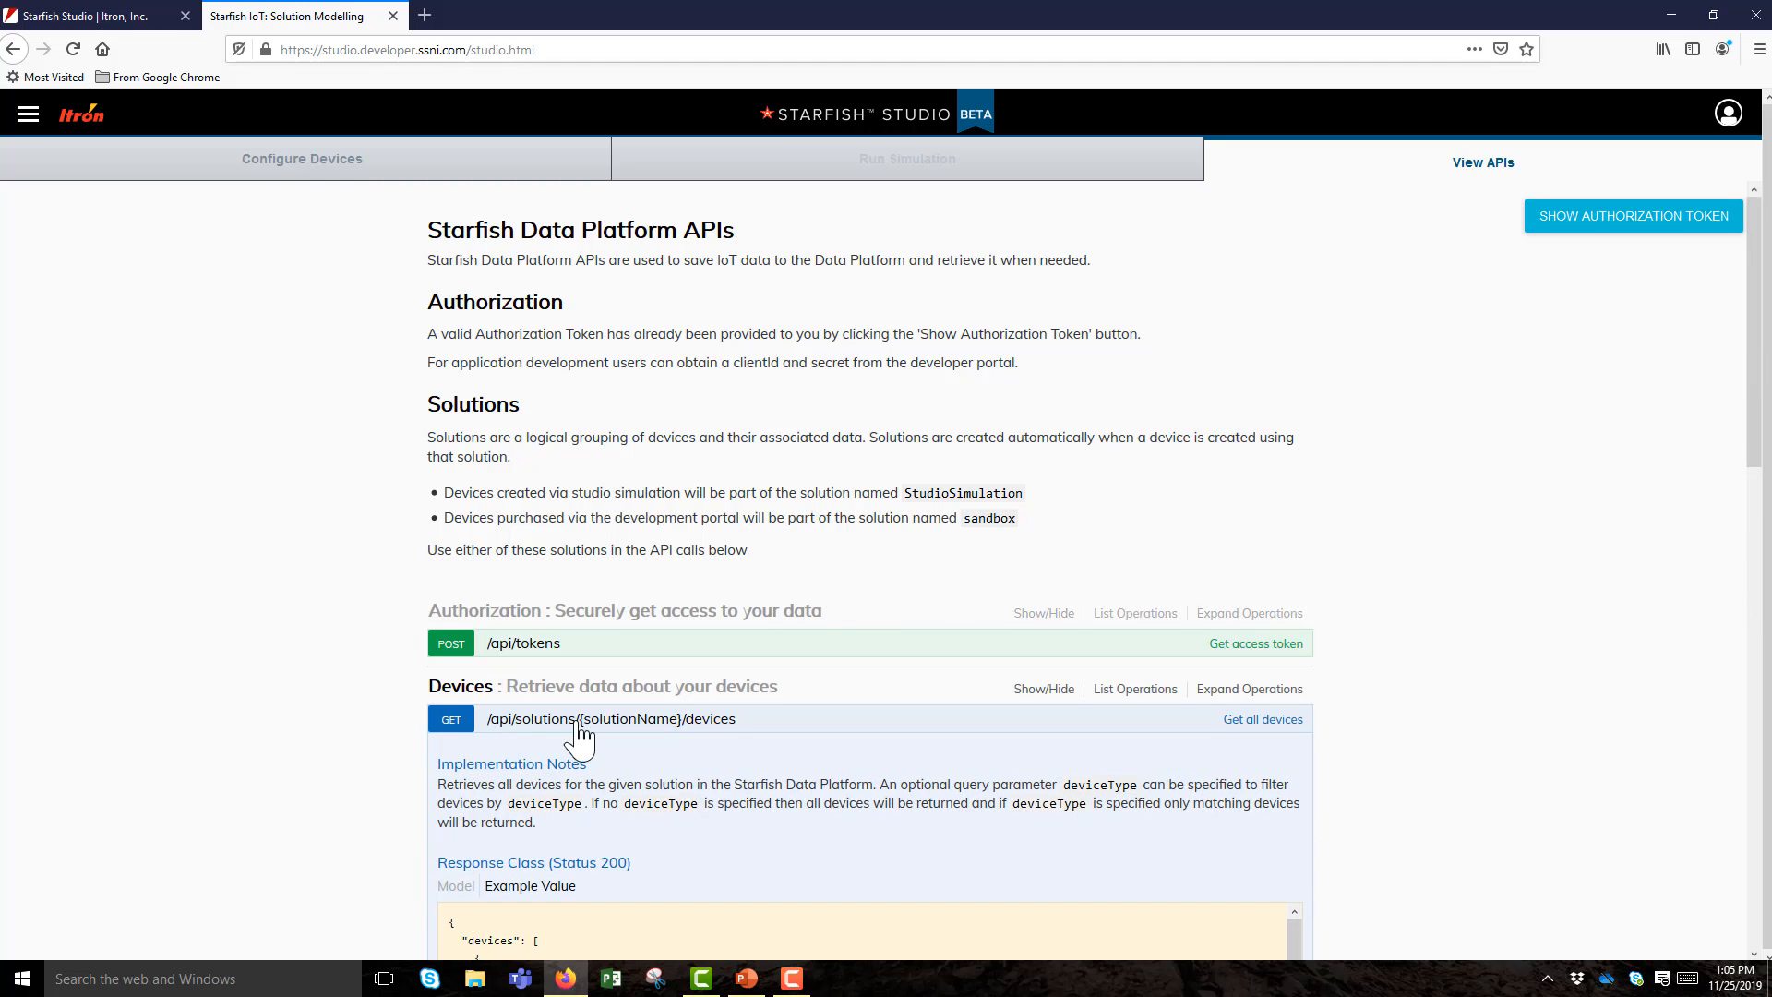
{"action": "scroll", "coordinate": [627, 646], "scroll_direction": "down", "scroll_amount": 3}
{"action": "left_click_drag", "start_coordinate": [1759, 461], "coordinate": [1754, 567]}
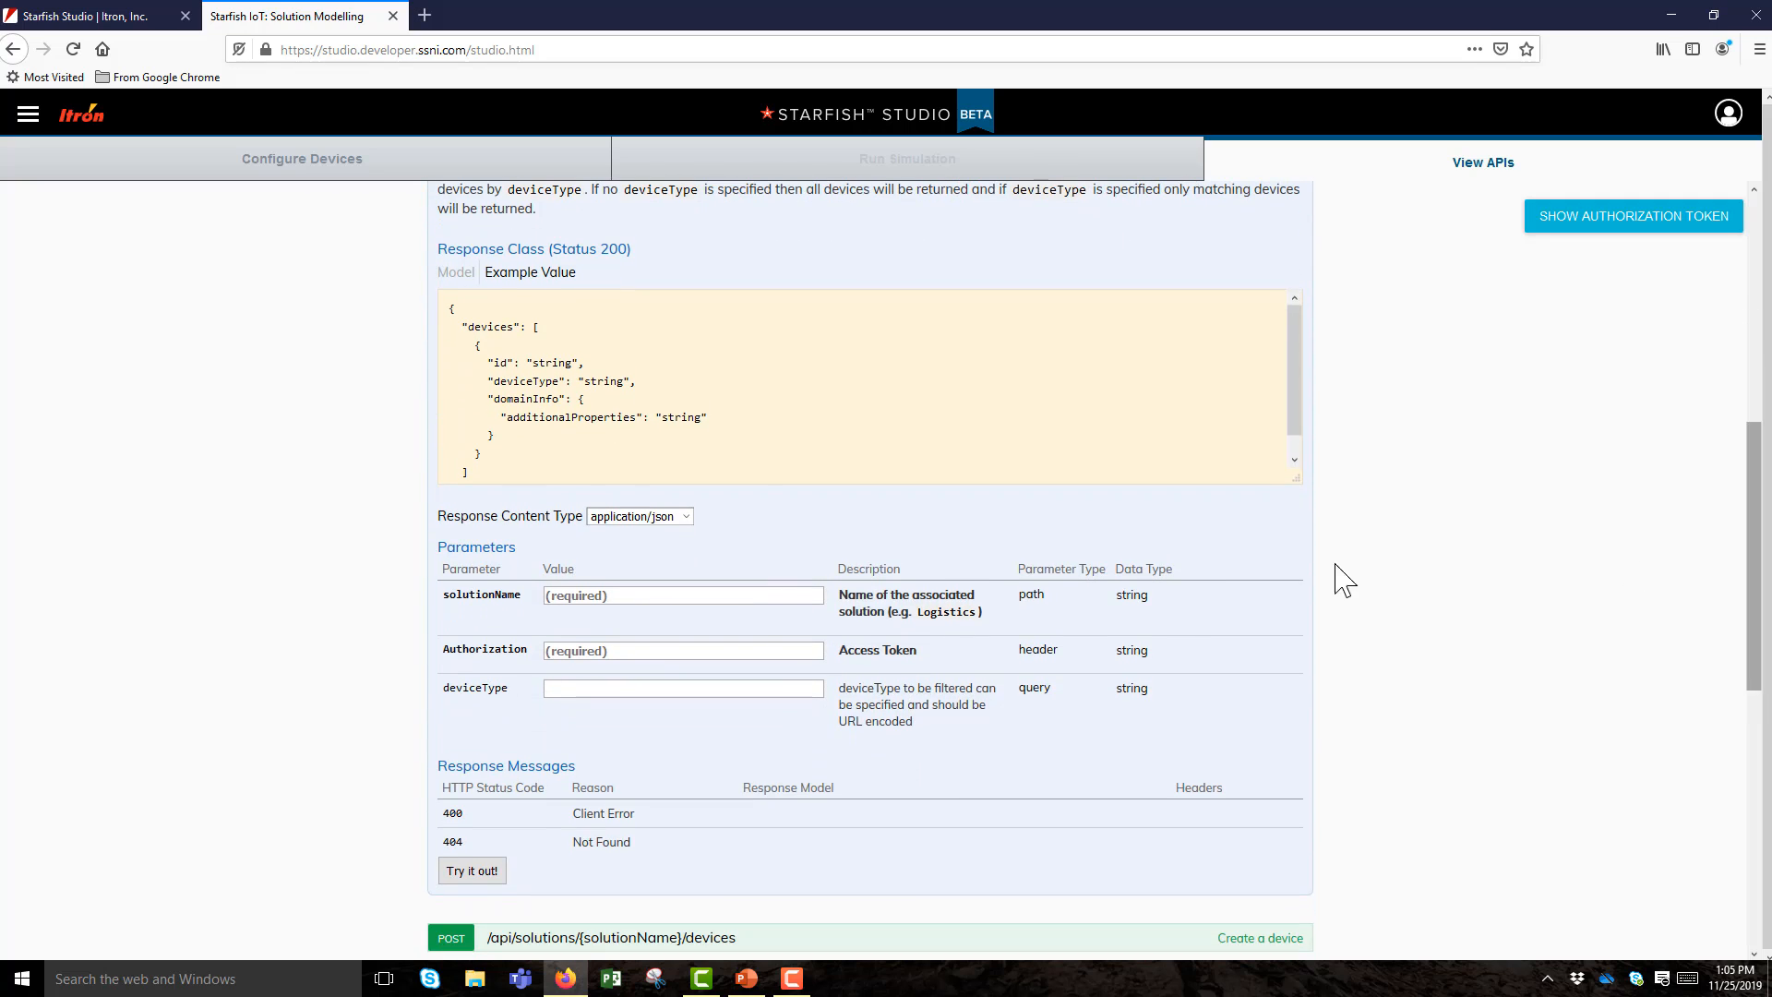
{"action": "left_click", "coordinate": [600, 604]}
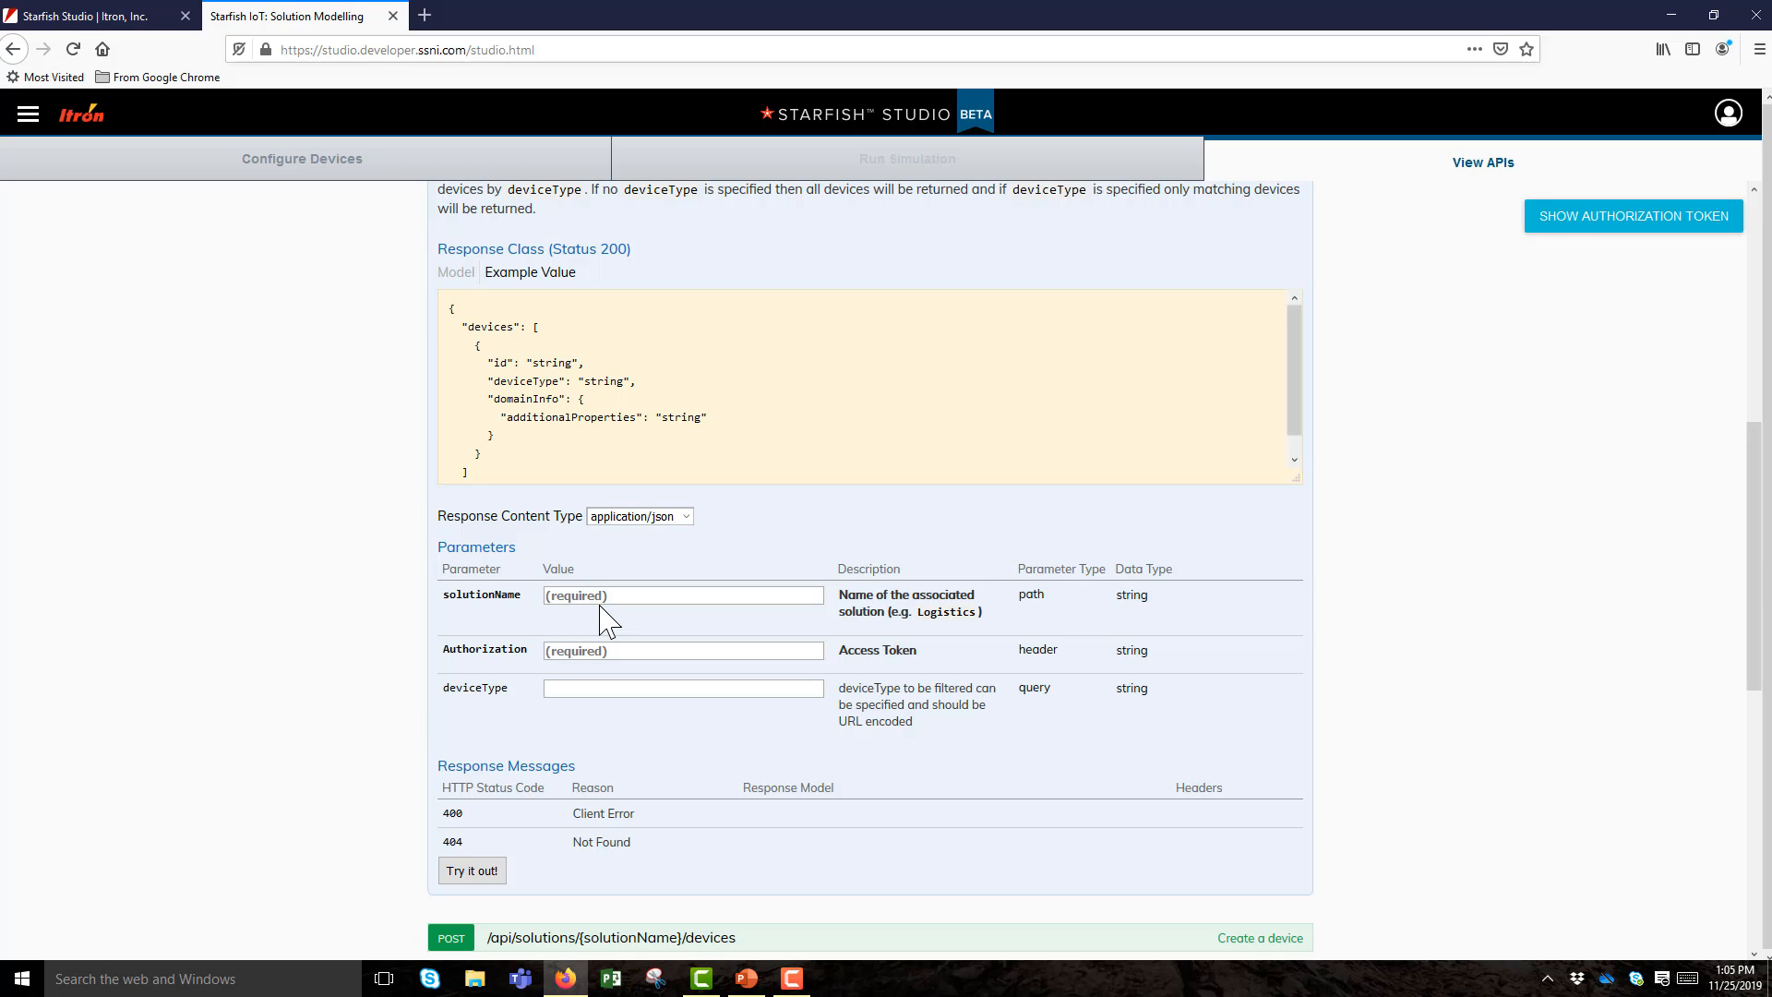
{"action": "type", "text": "sa"}
{"action": "left_click", "coordinate": [587, 615]}
Paste the copied token into Authorization, set deviceType to MILLI, and send the request.
{"action": "right_click", "coordinate": [591, 655]}
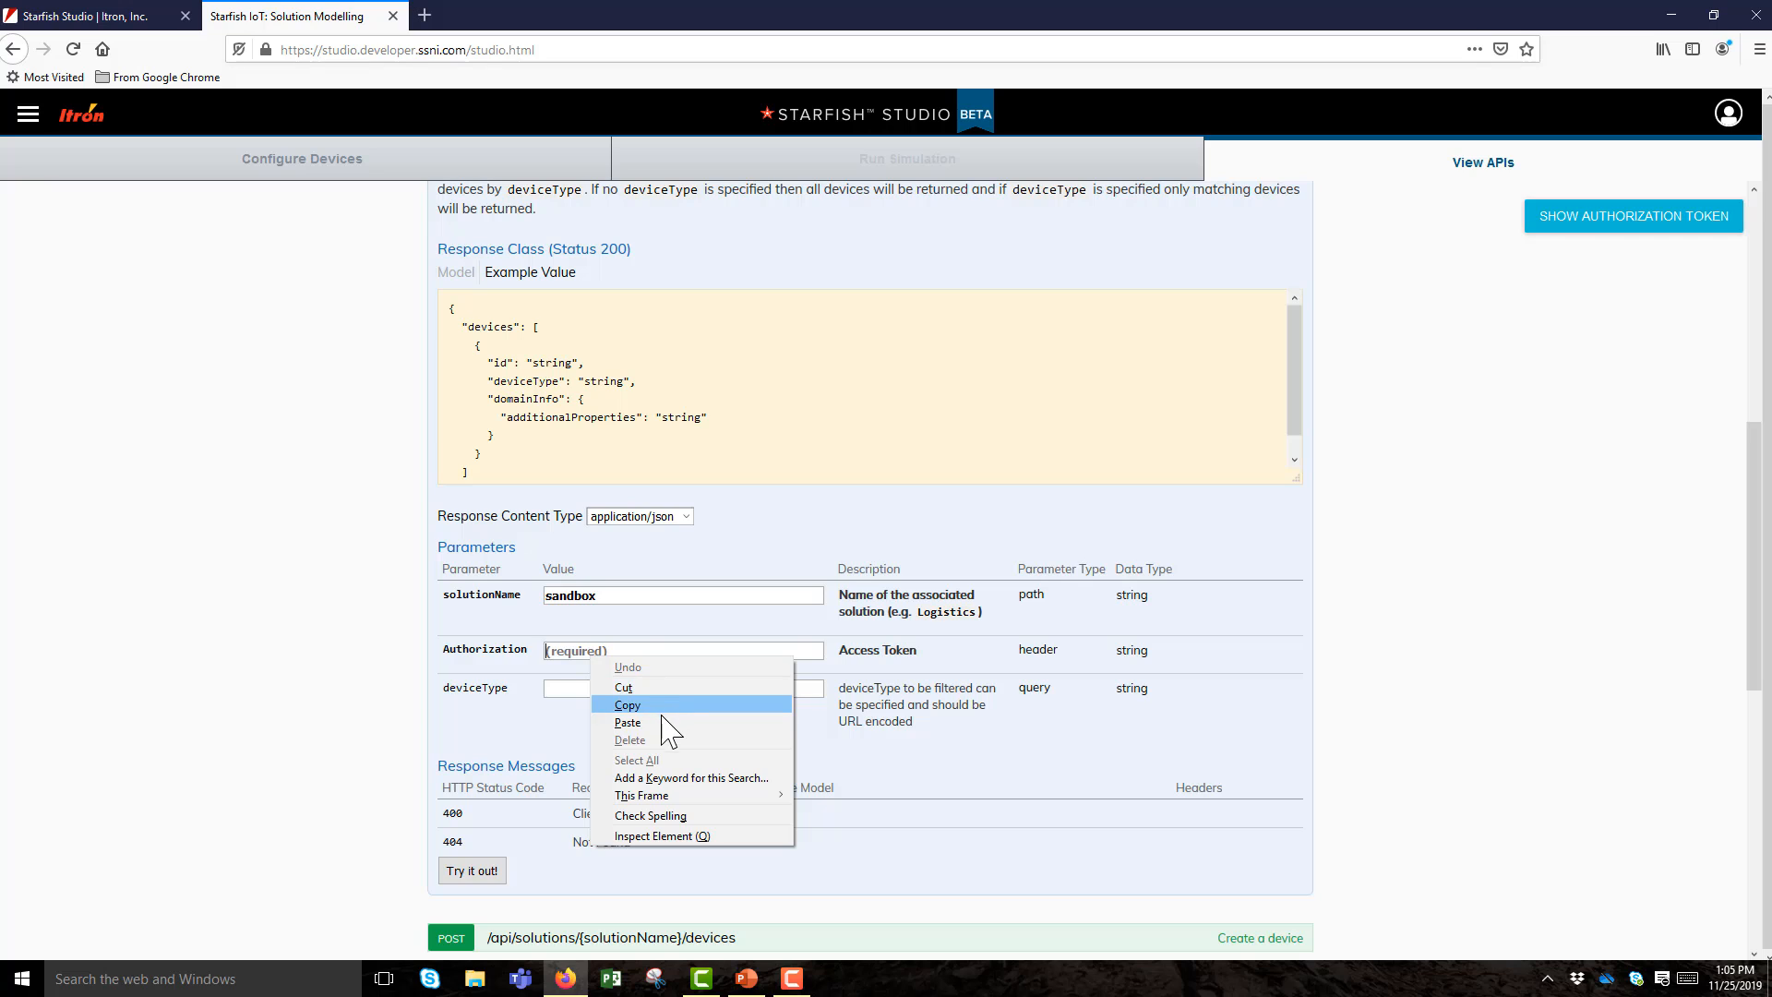
{"action": "left_click", "coordinate": [628, 723]}
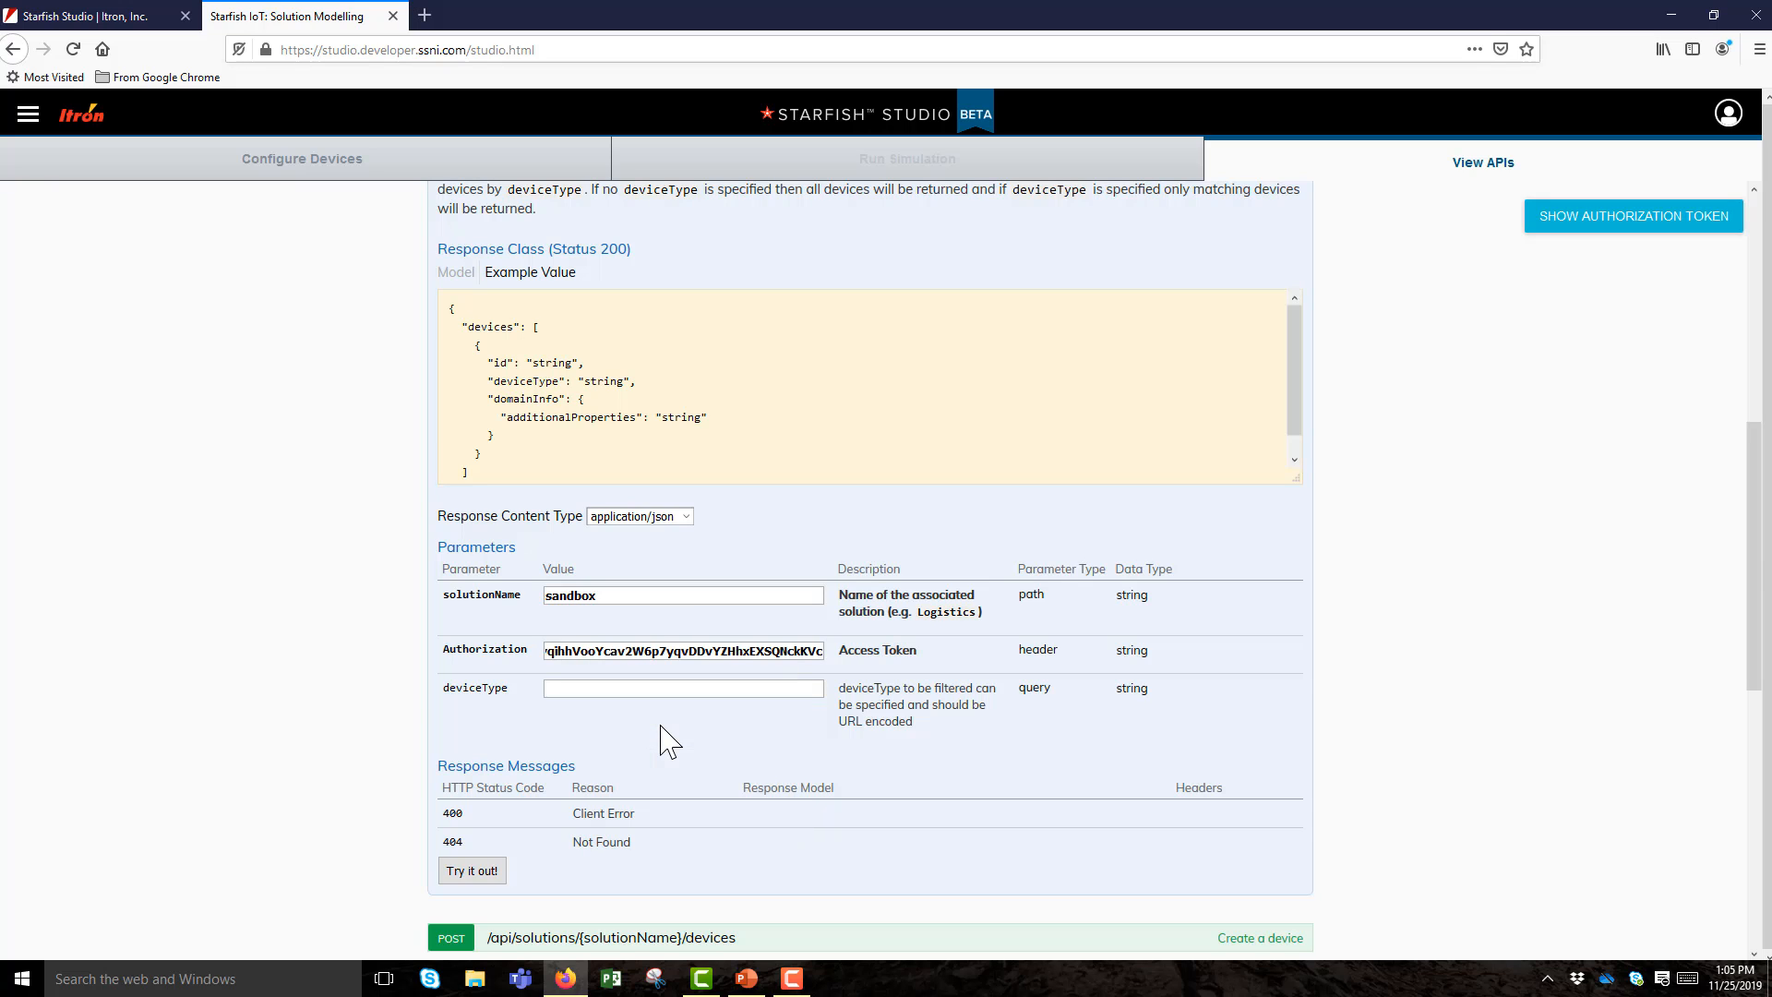
{"action": "left_click", "coordinate": [1712, 226]}
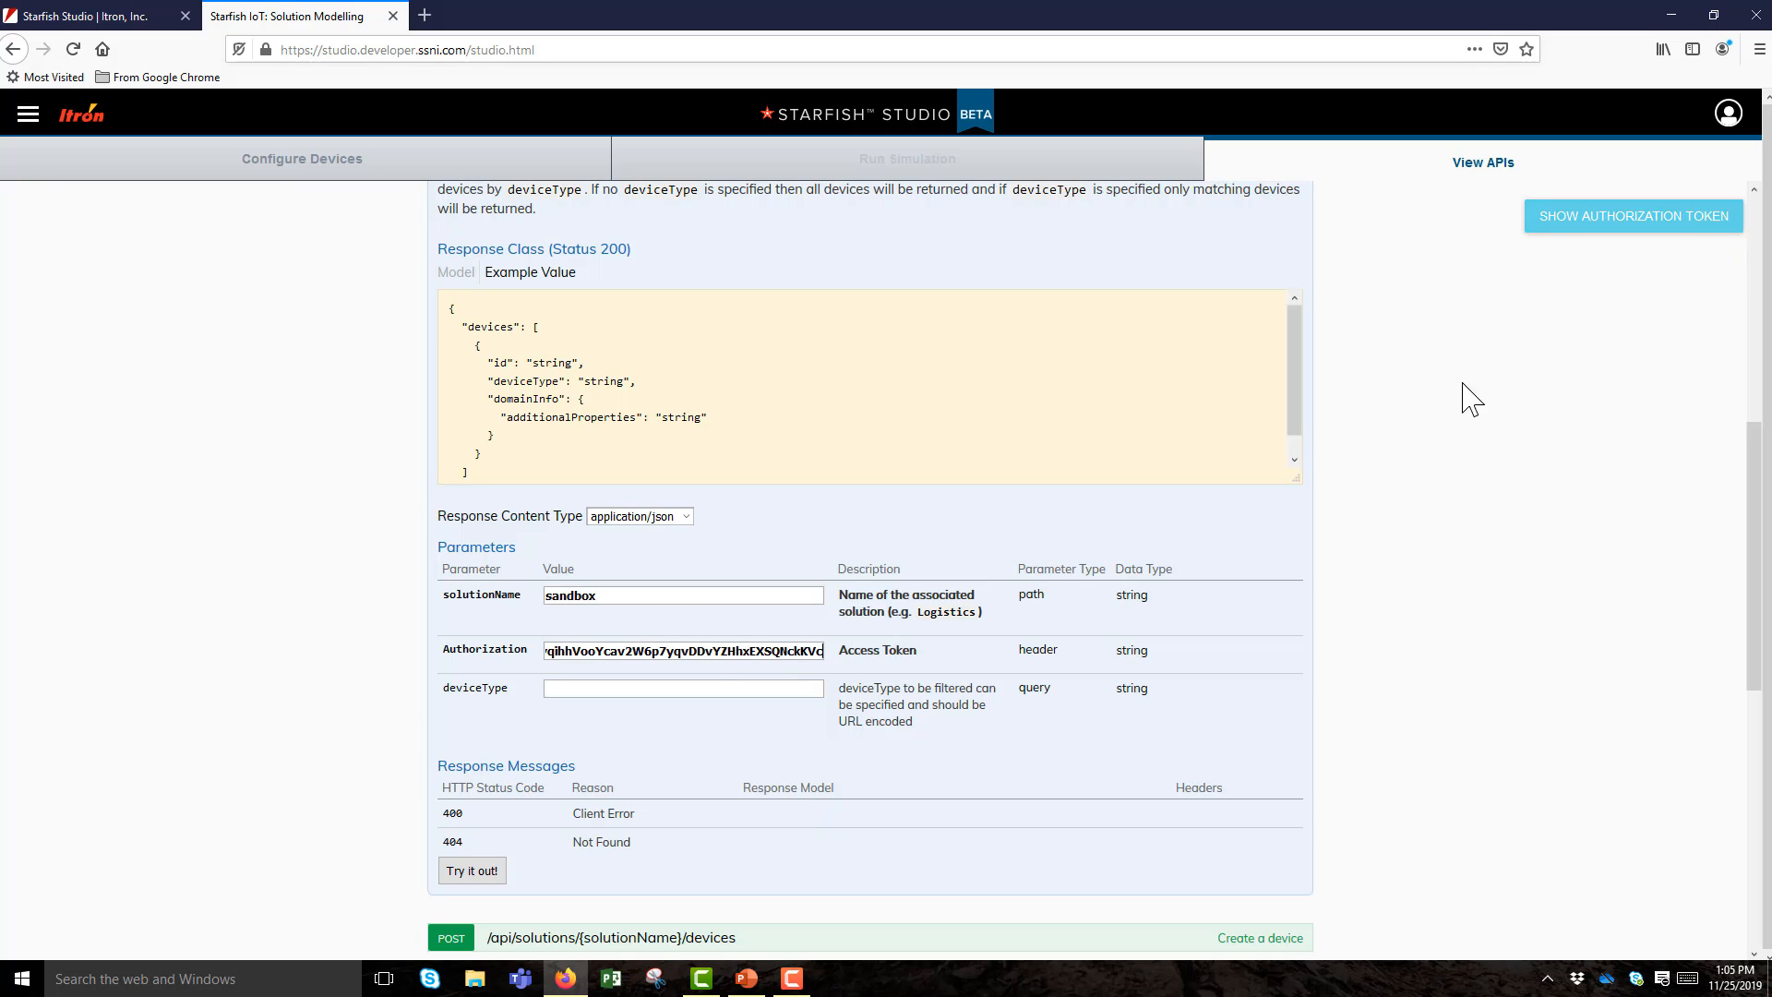
{"action": "left_click", "coordinate": [638, 690]}
{"action": "type", "text": "MILLI"}
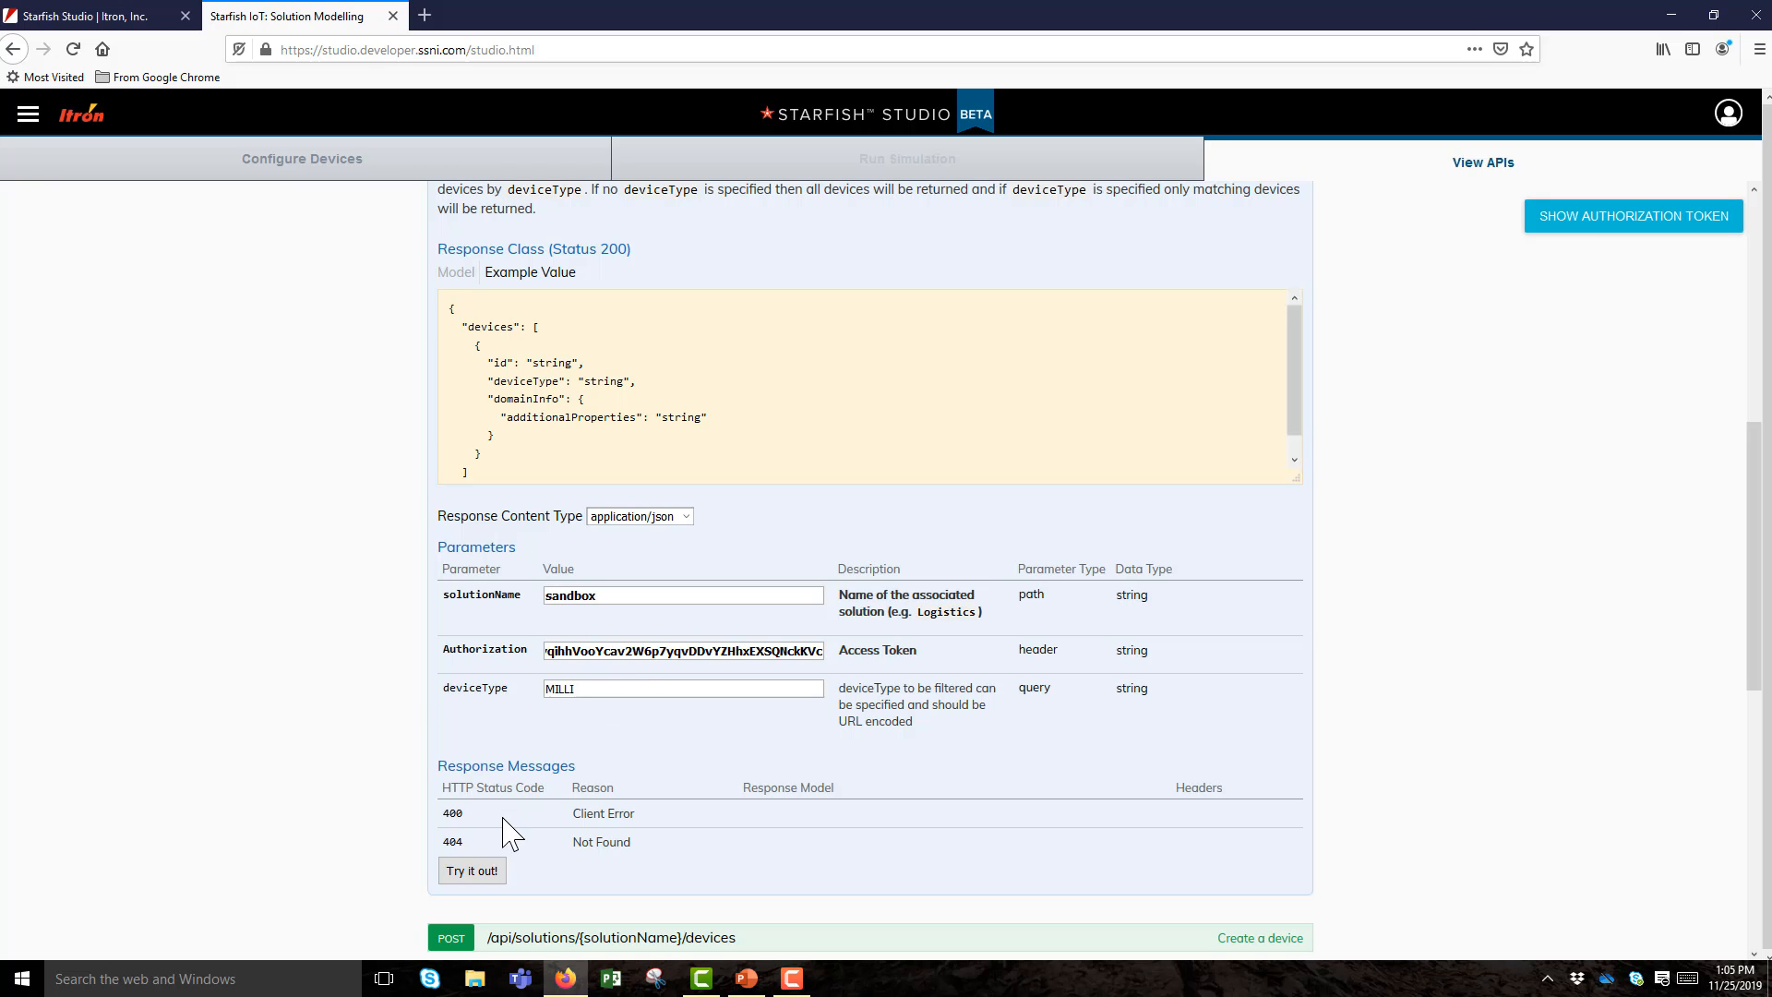
{"action": "left_click", "coordinate": [492, 872]}
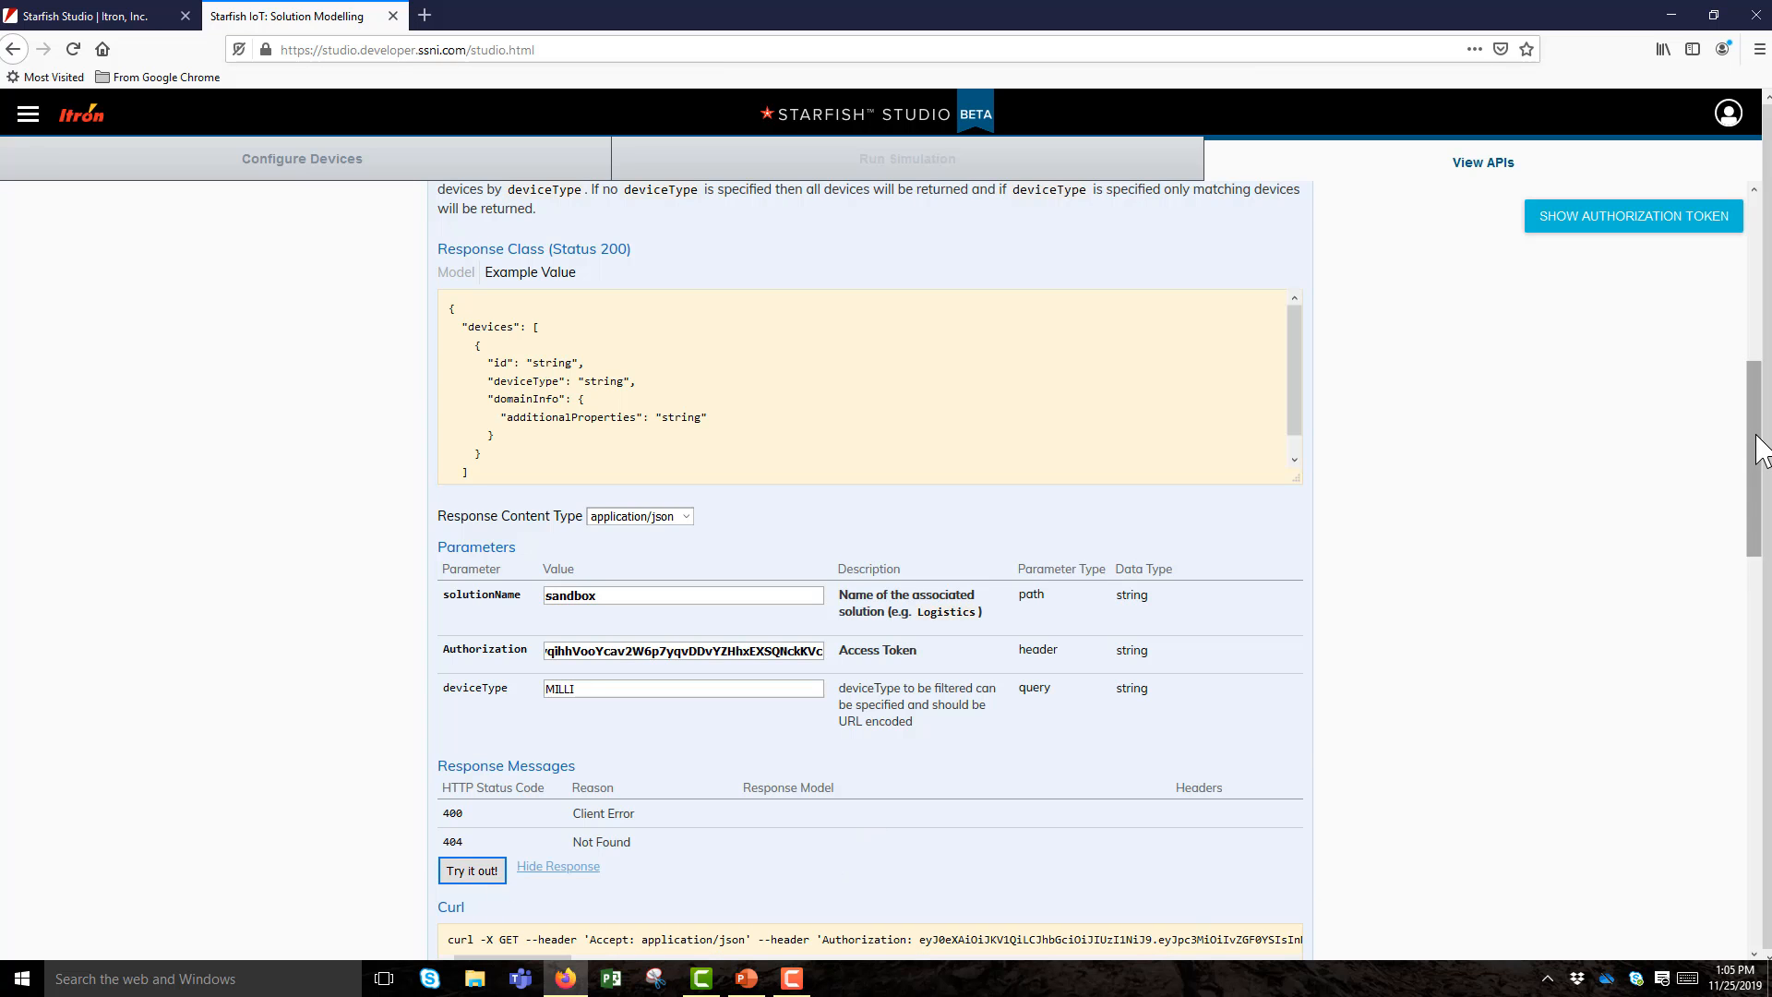
Scroll through the Request URL, response code 200 and MILLI device JSON, then back to the top.
{"action": "left_click_drag", "start_coordinate": [1756, 444], "coordinate": [1758, 651]}
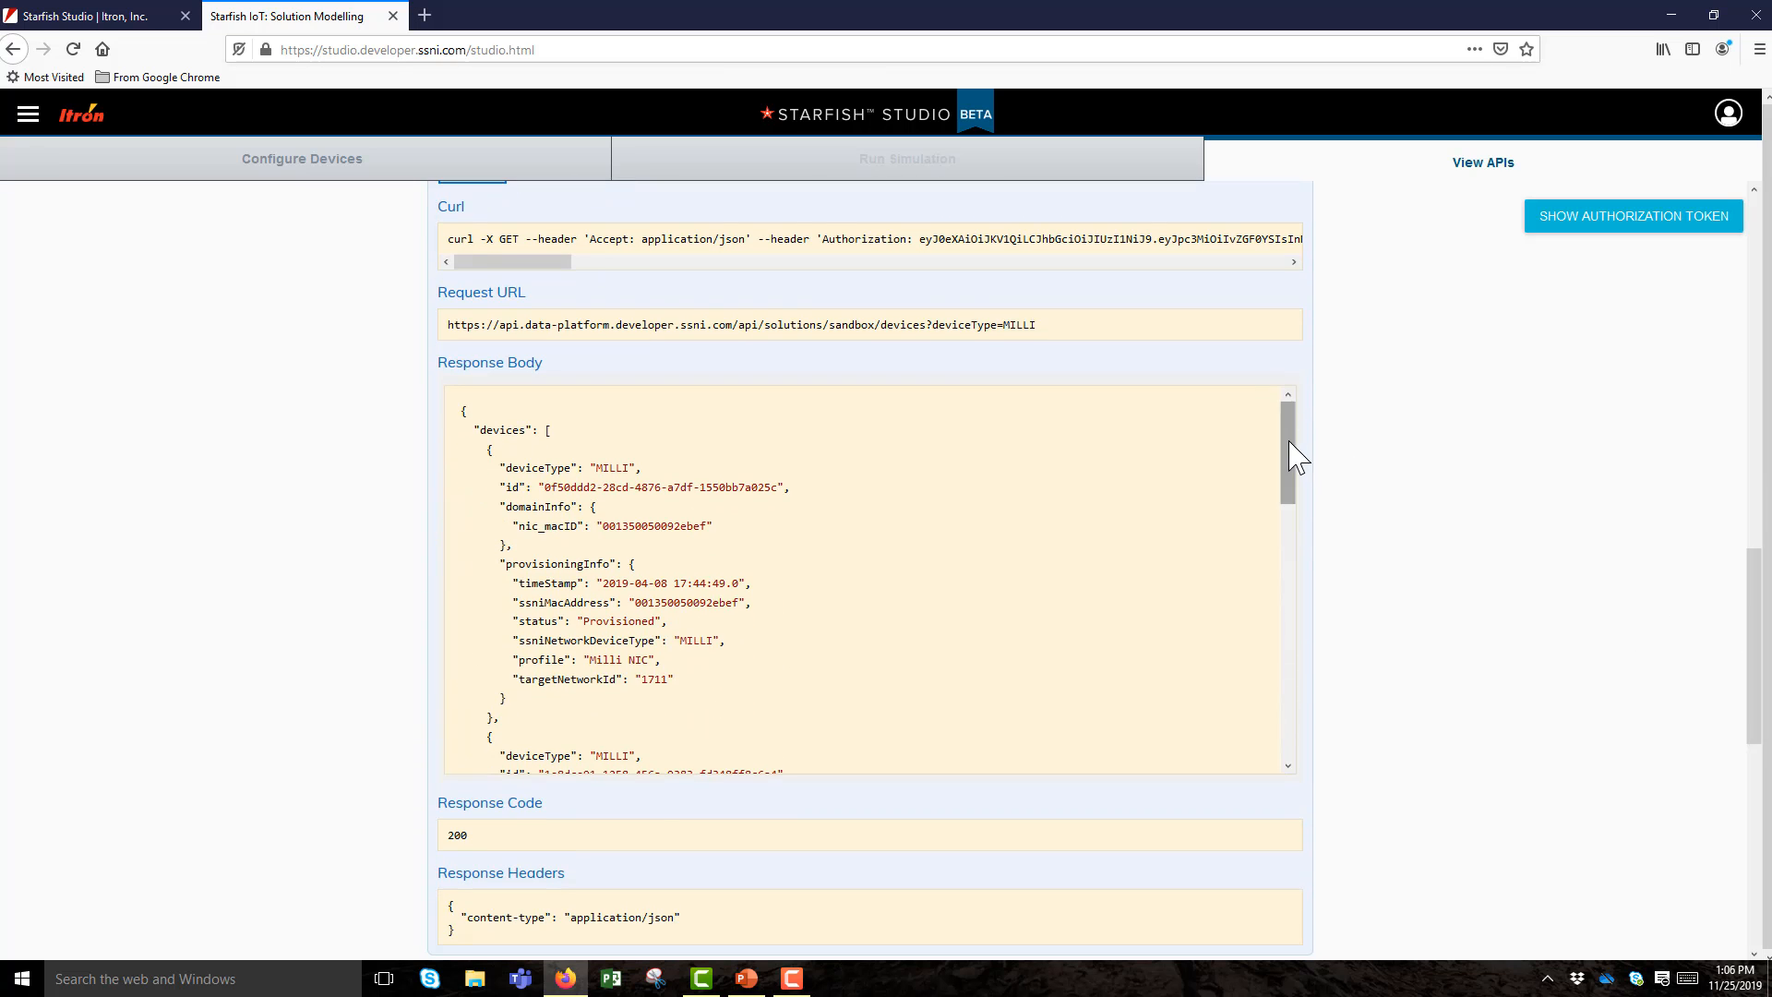
{"action": "left_click_drag", "start_coordinate": [1289, 462], "coordinate": [1283, 725]}
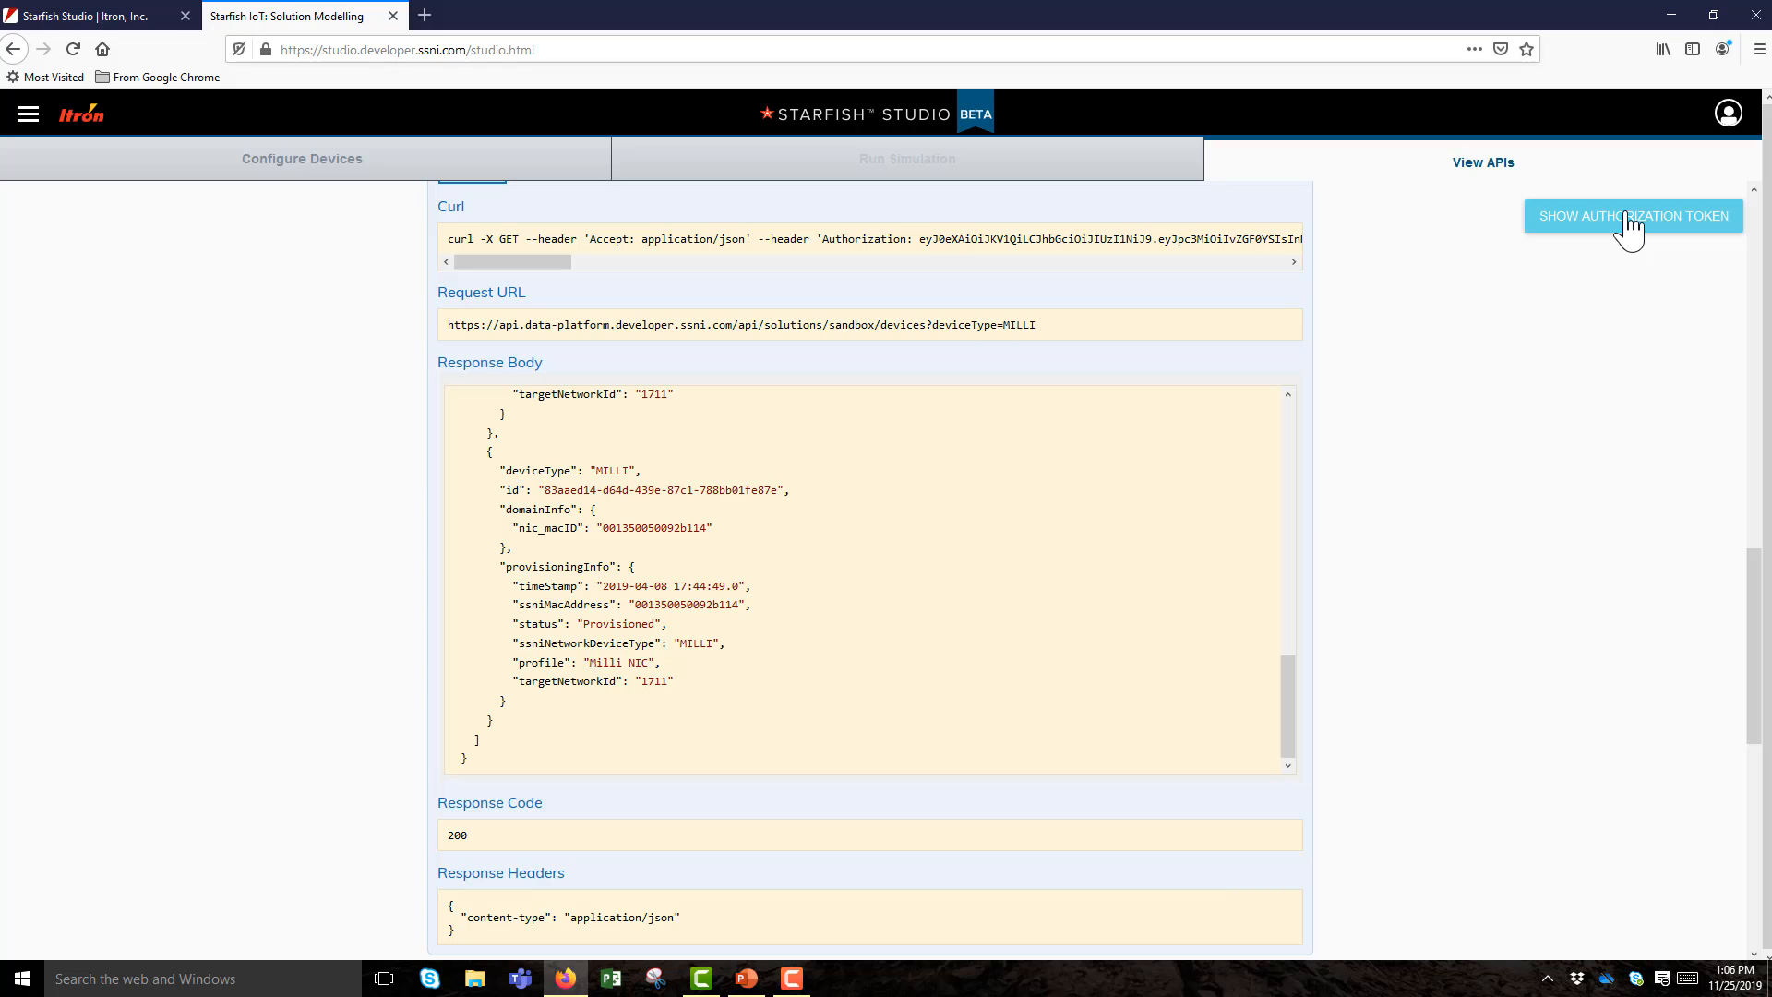
{"action": "left_click_drag", "start_coordinate": [1752, 673], "coordinate": [1762, 320]}
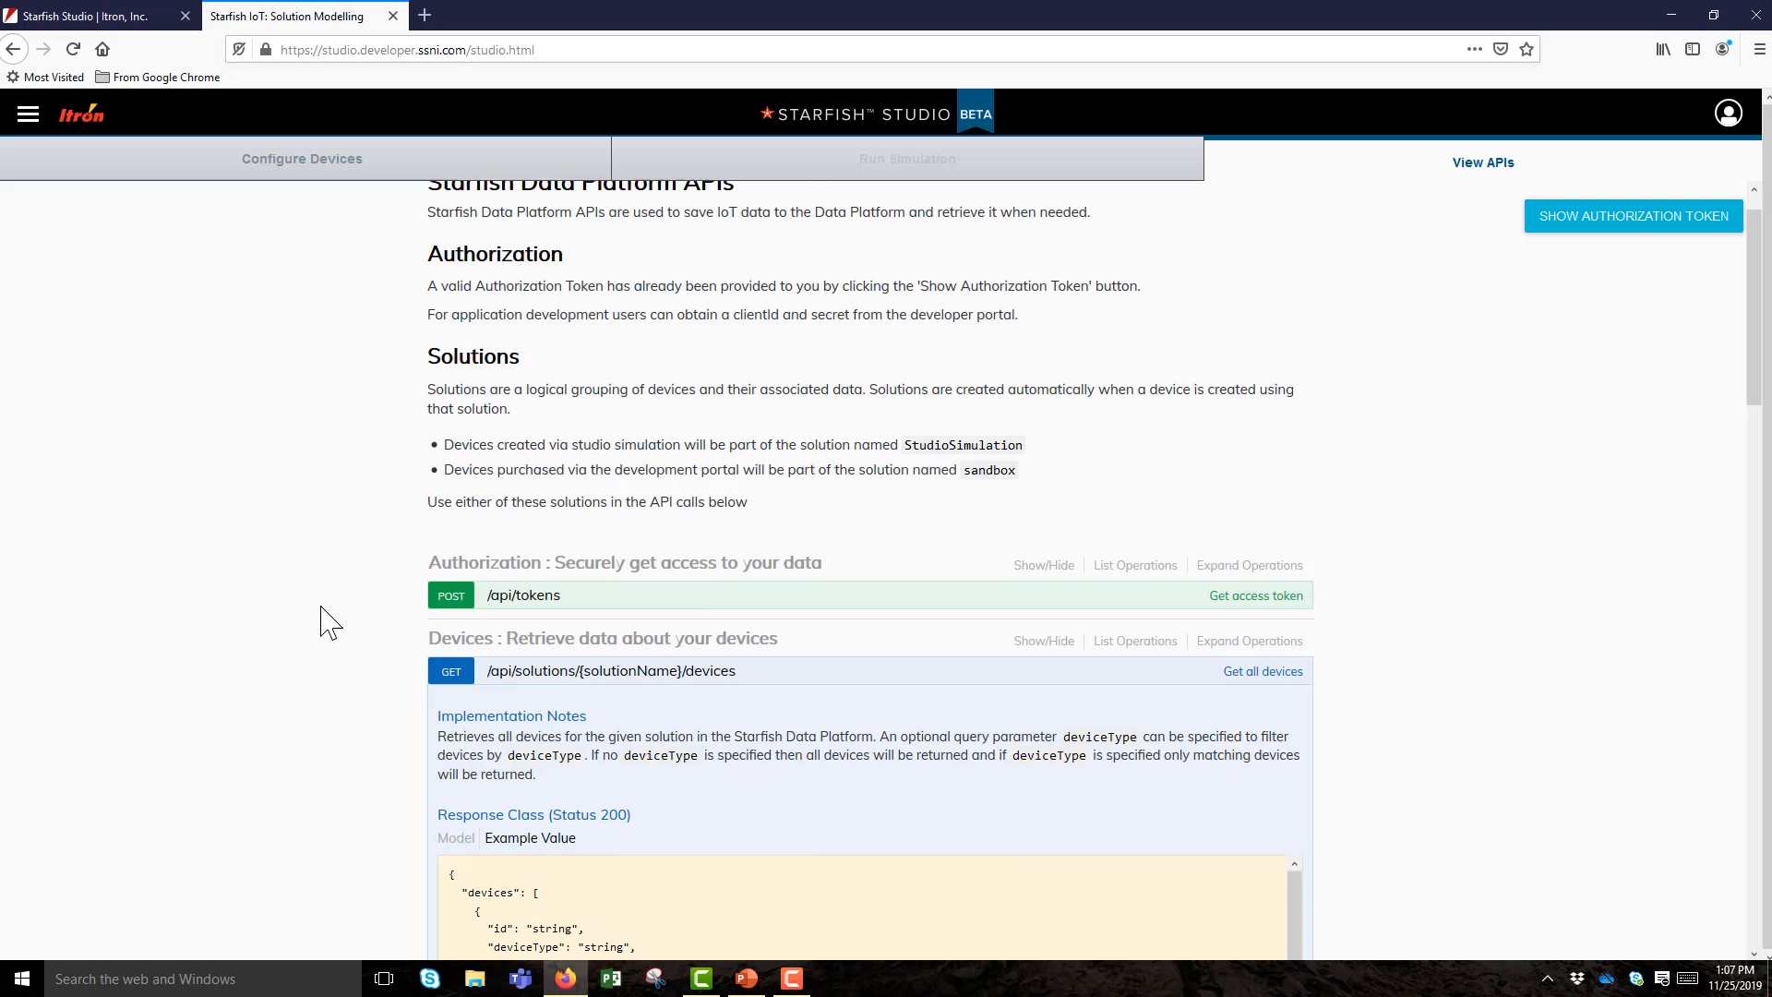
Expand POST /api/tokens and copy the example clientId/clientSecret JSON into the request body.
{"action": "scroll", "coordinate": [324, 621], "scroll_direction": "down", "scroll_amount": 1}
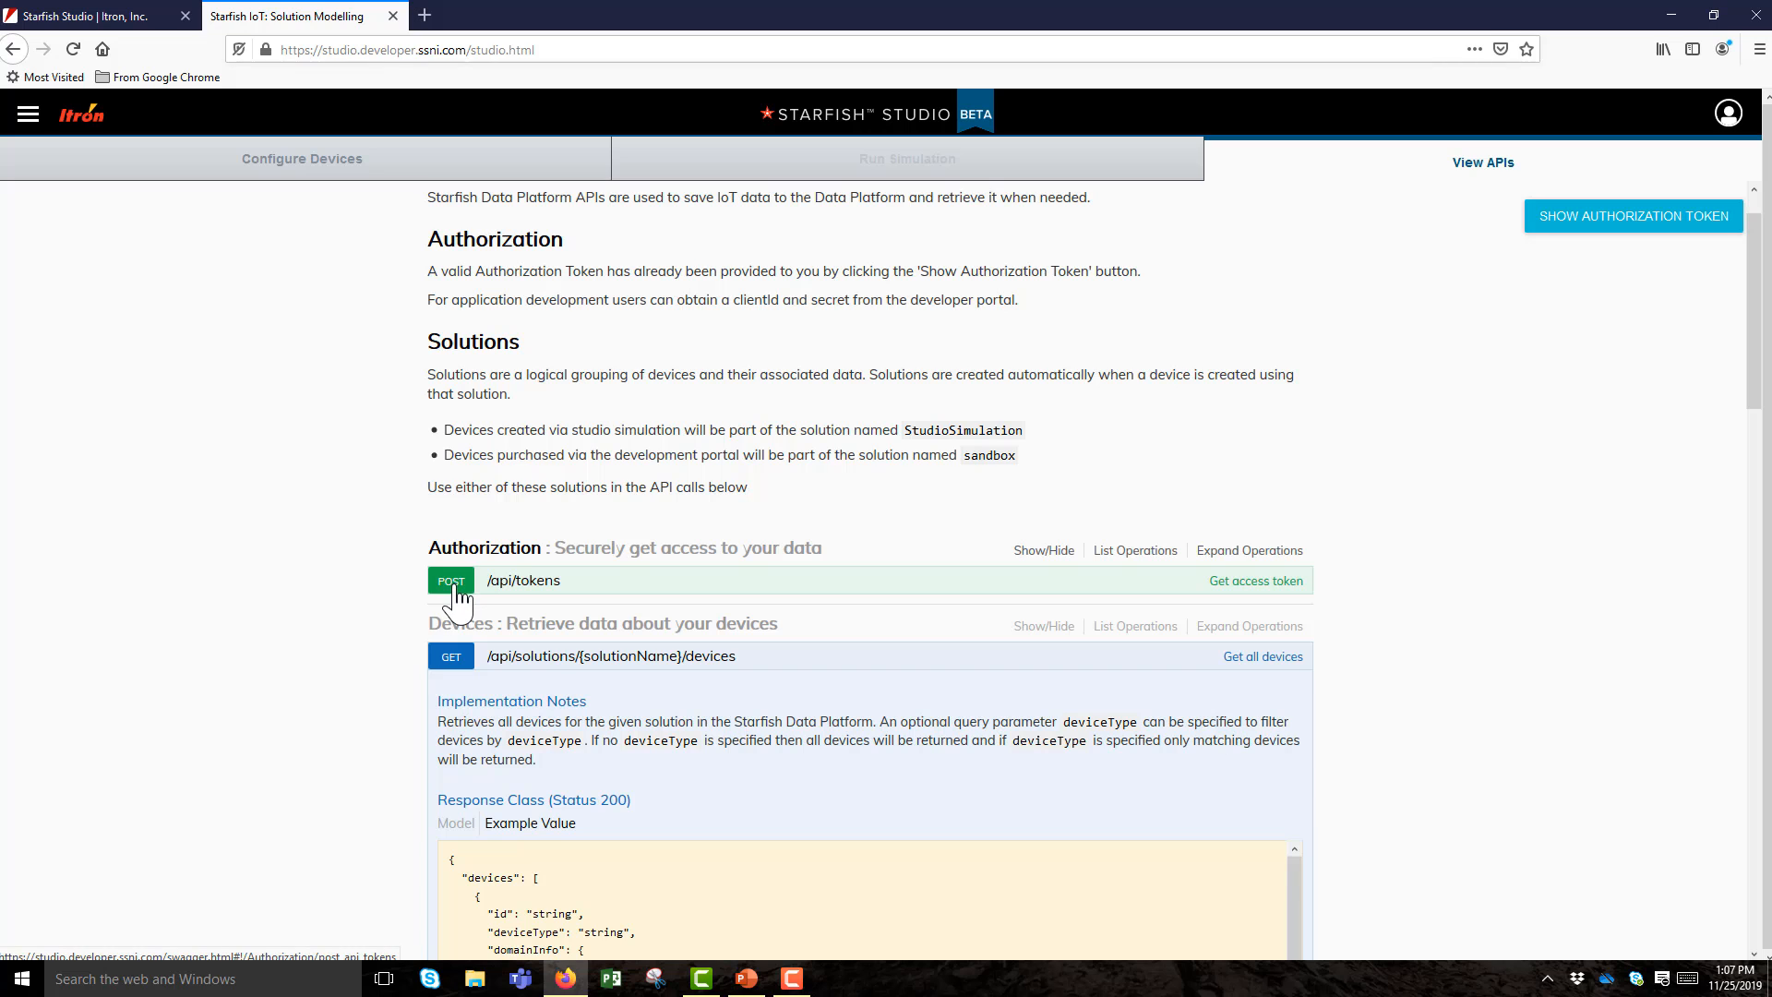
{"action": "left_click", "coordinate": [455, 591]}
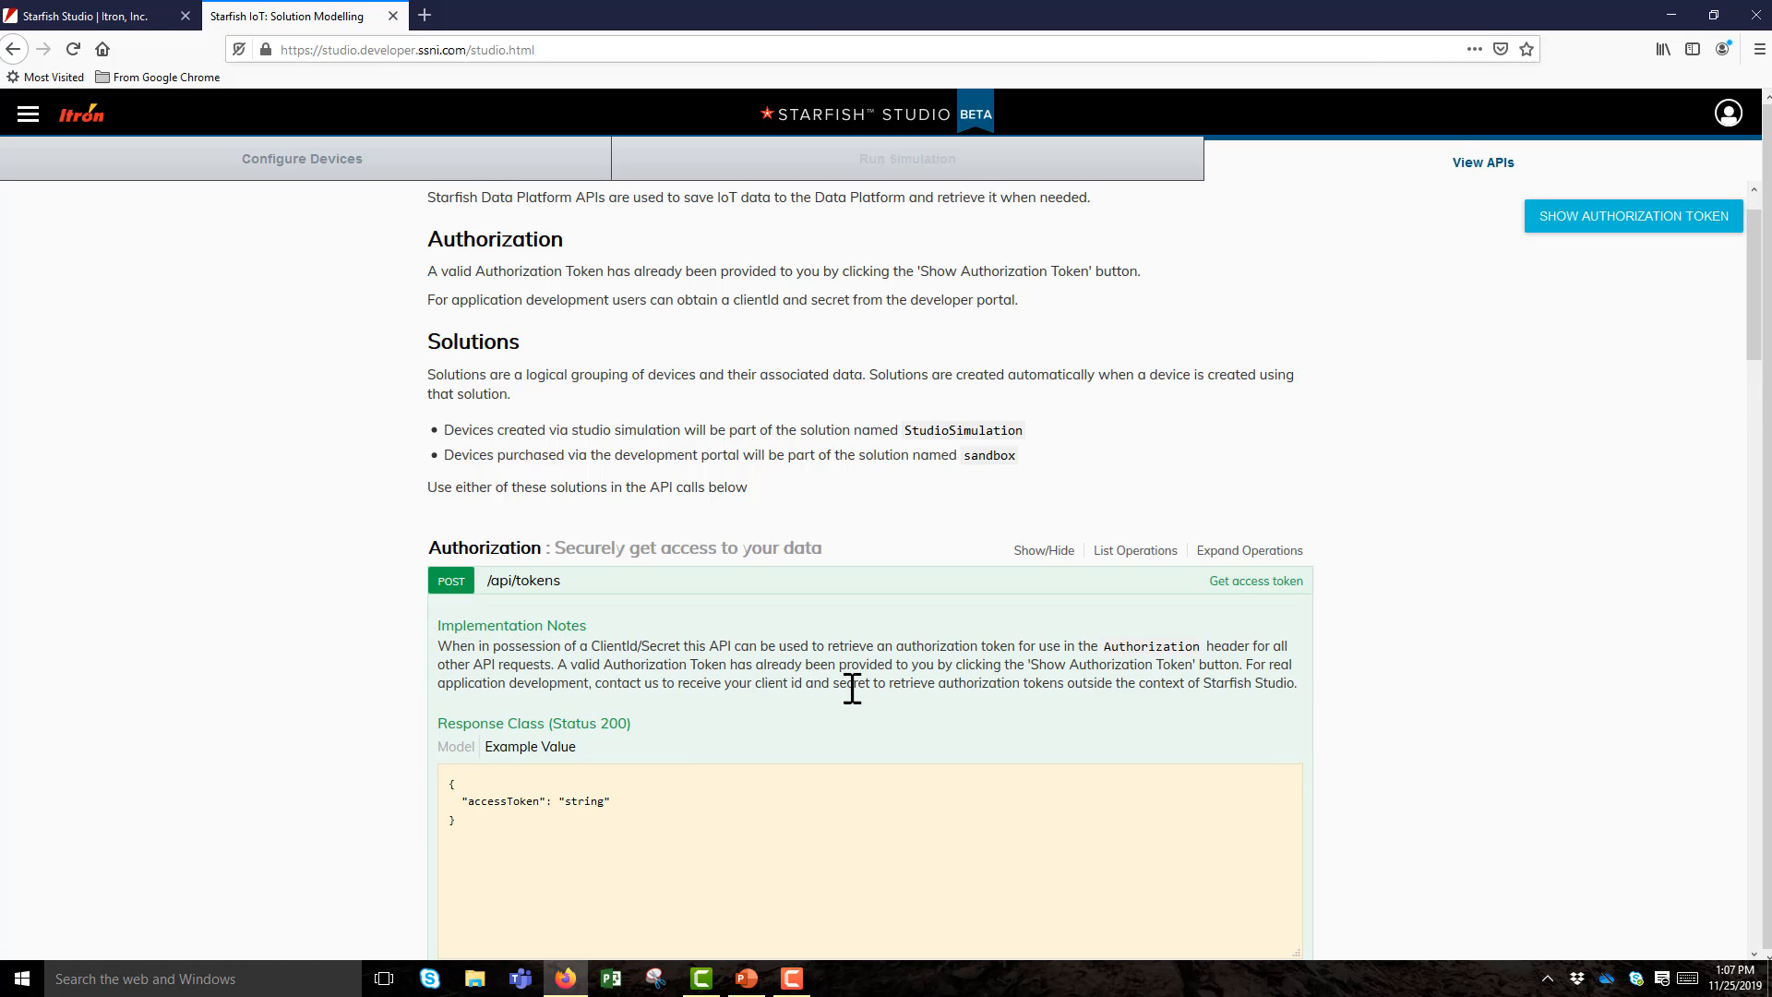
{"action": "scroll", "coordinate": [845, 690], "scroll_direction": "down", "scroll_amount": 3}
{"action": "scroll", "coordinate": [748, 658], "scroll_direction": "down", "scroll_amount": 3}
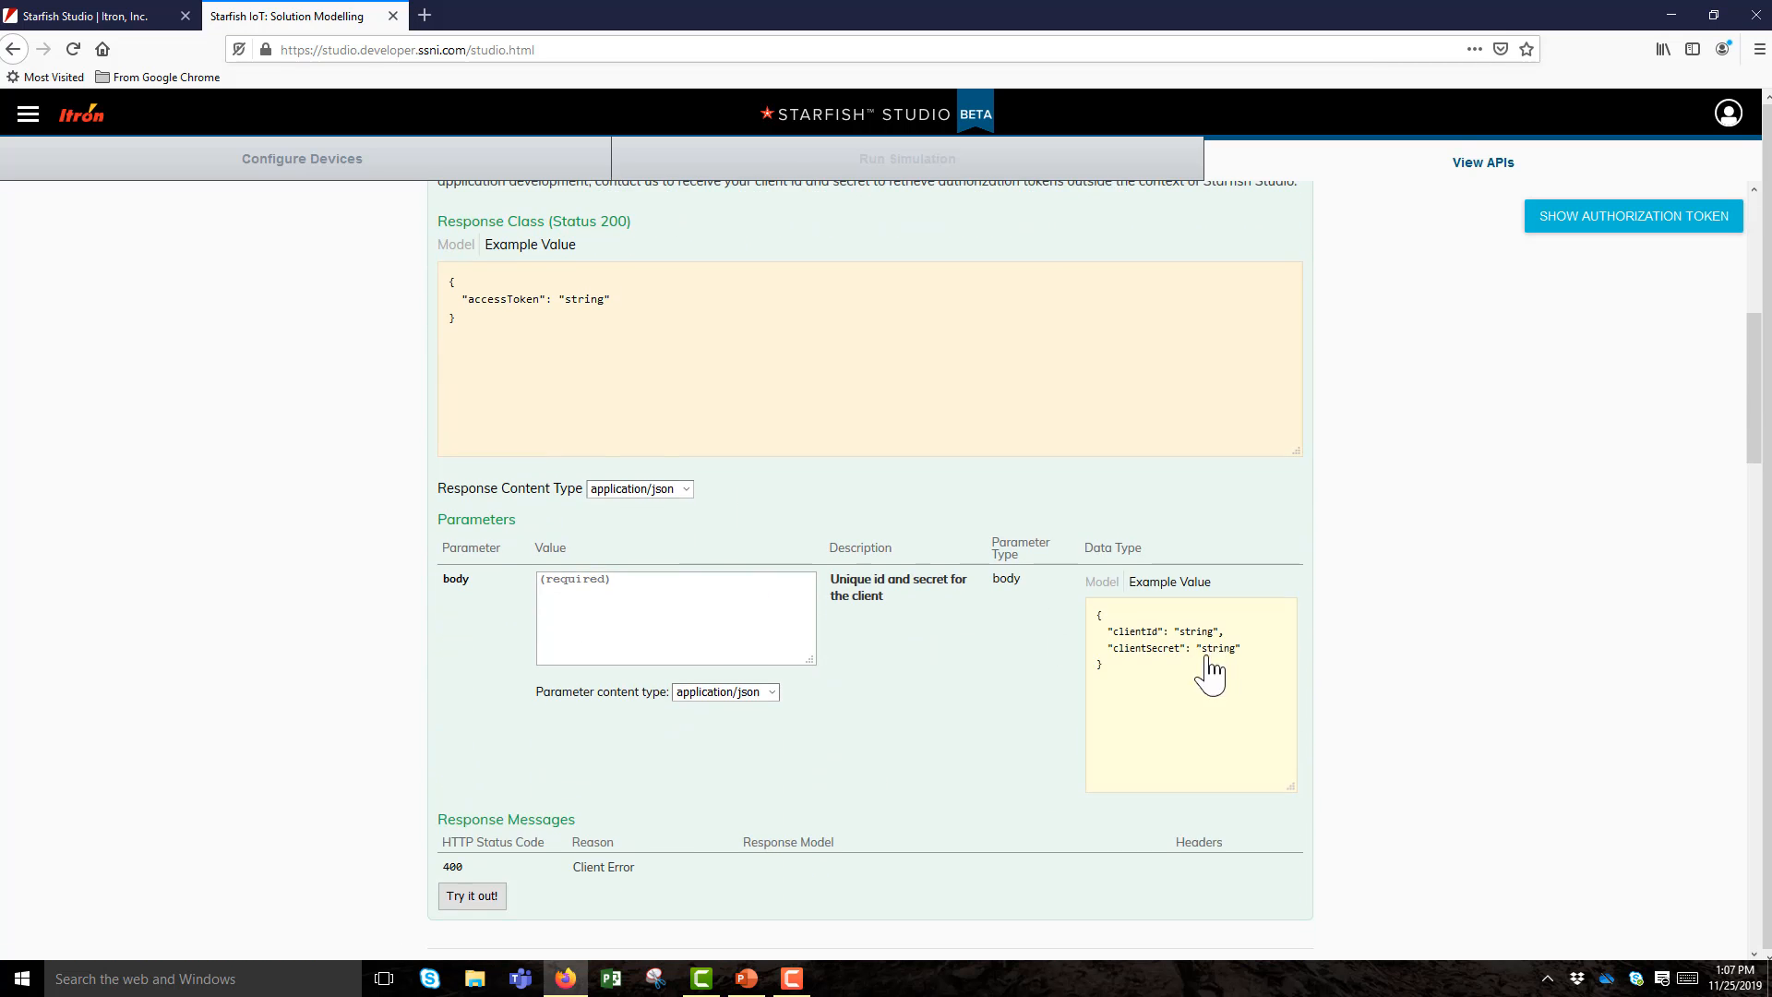
{"action": "left_click", "coordinate": [1206, 679]}
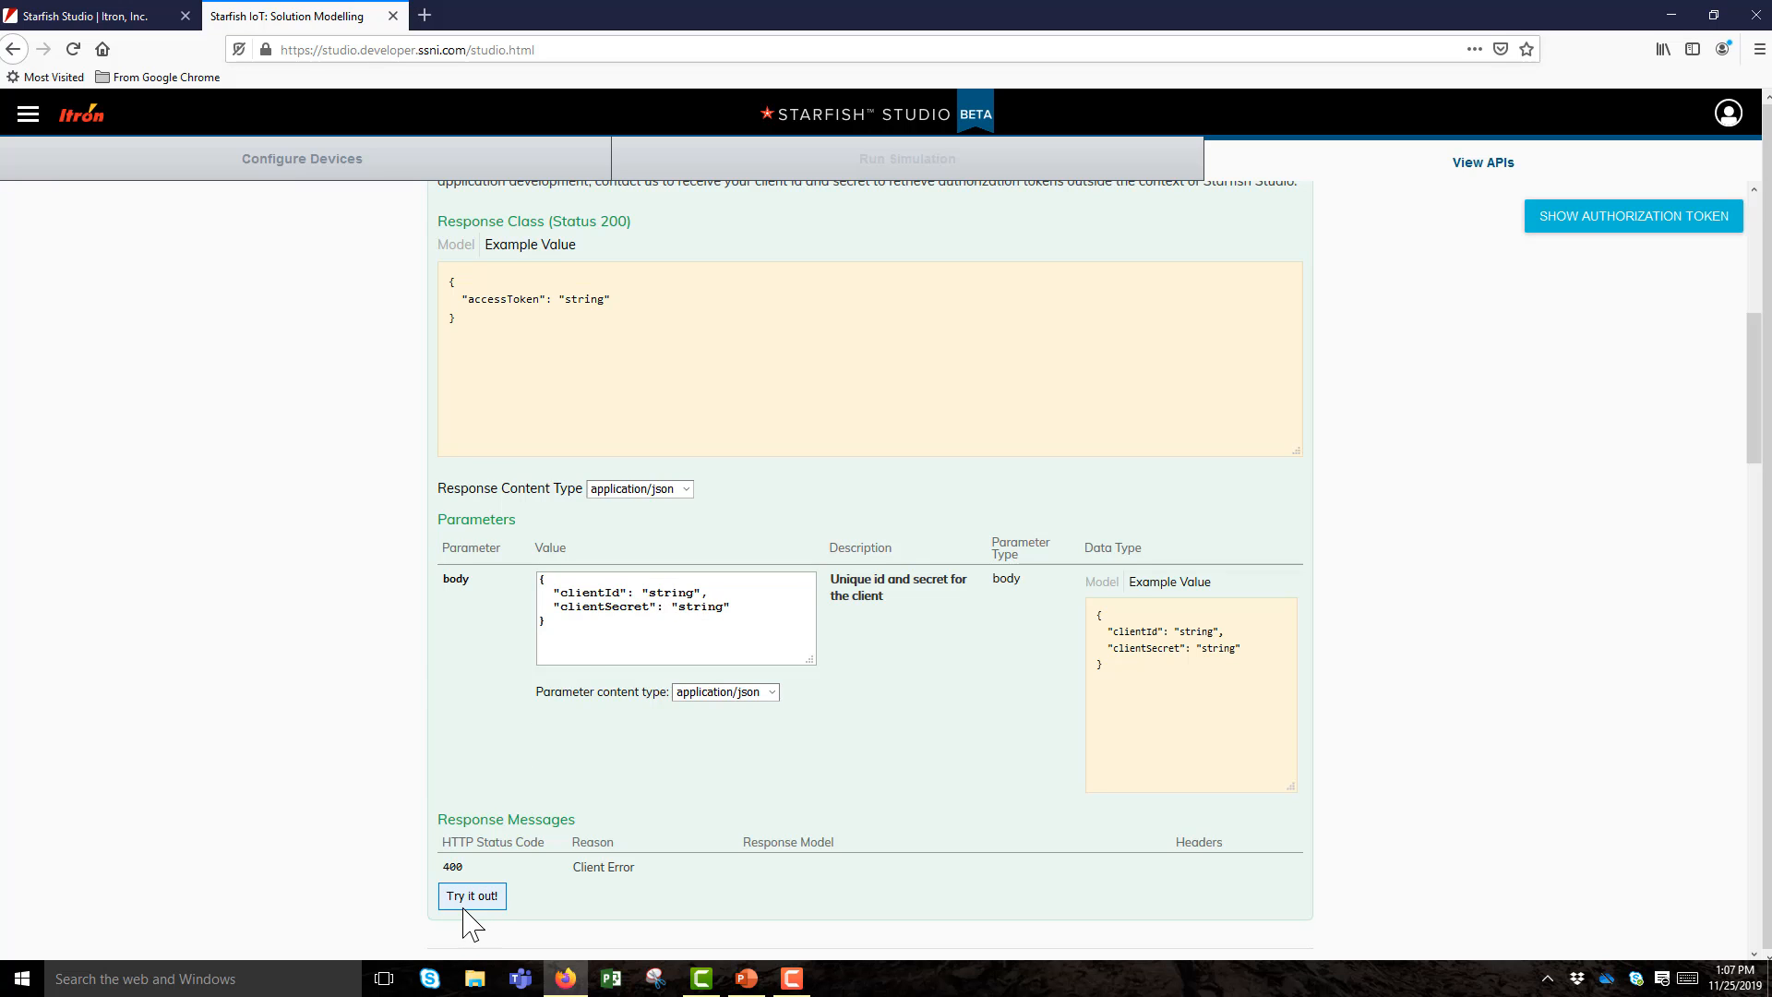
{"action": "scroll", "coordinate": [881, 739], "scroll_direction": "down", "scroll_amount": 2}
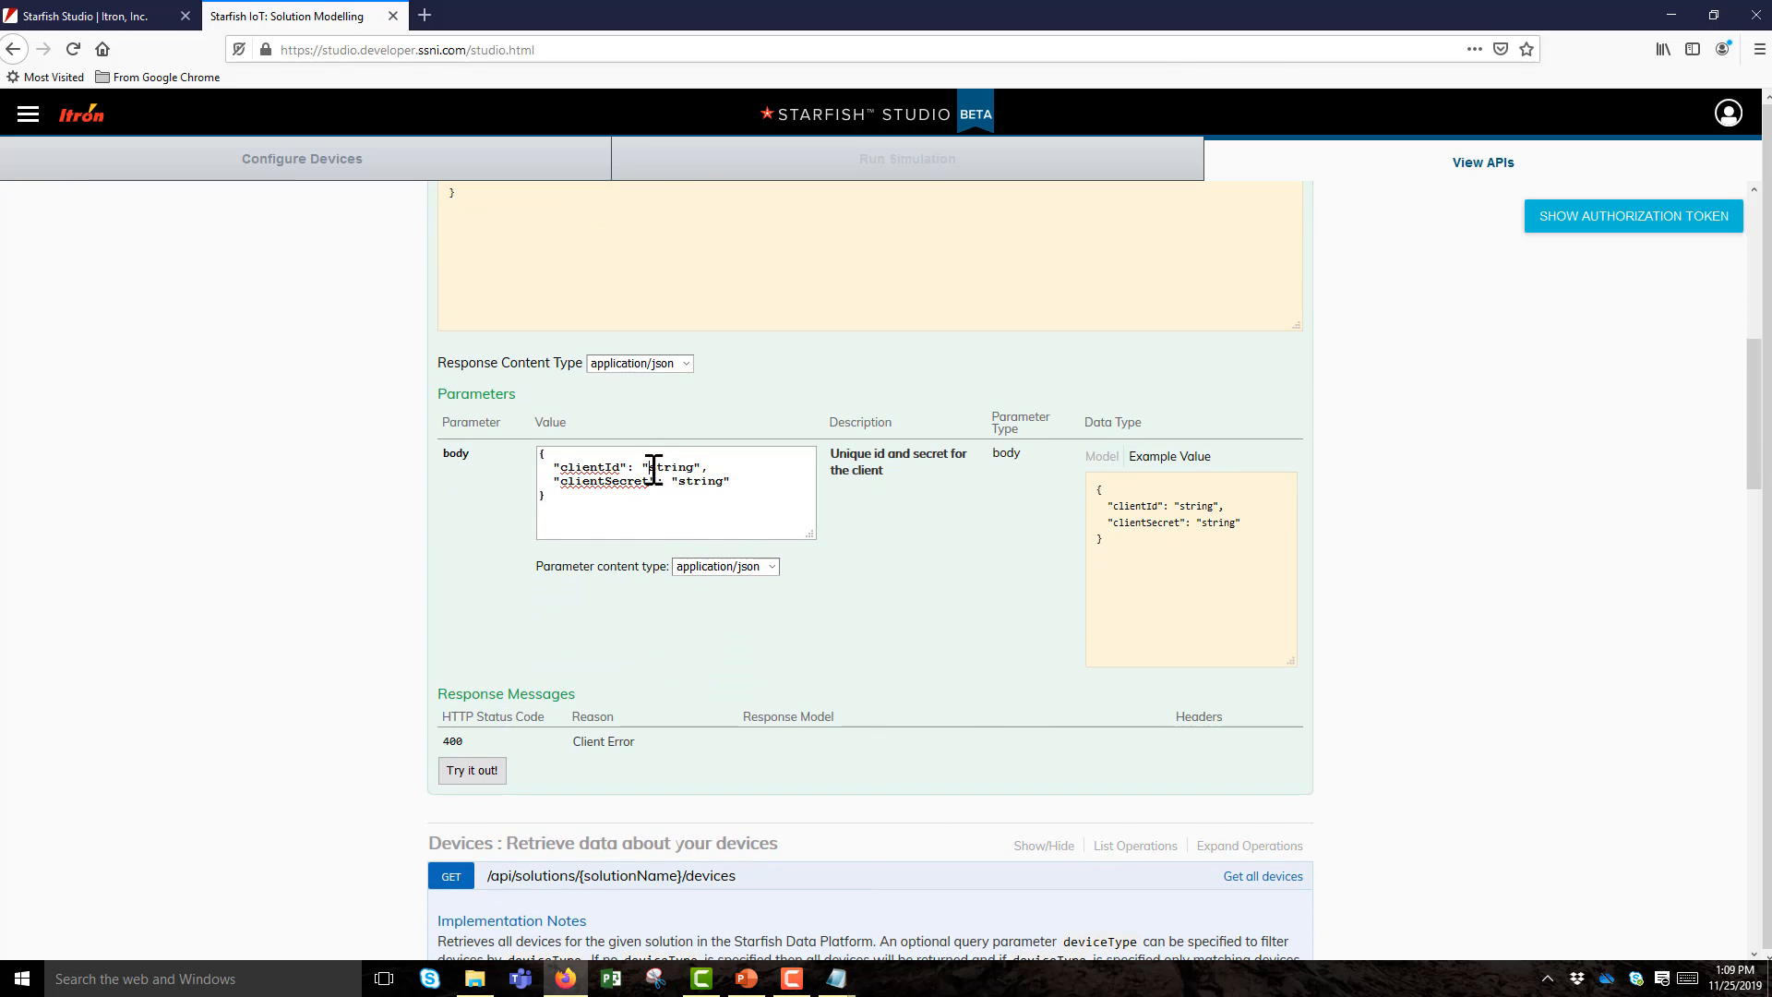
Replace the clientId and clientSecret placeholder strings with the real pasted credentials.
{"action": "left_click_drag", "start_coordinate": [650, 467], "coordinate": [694, 469]}
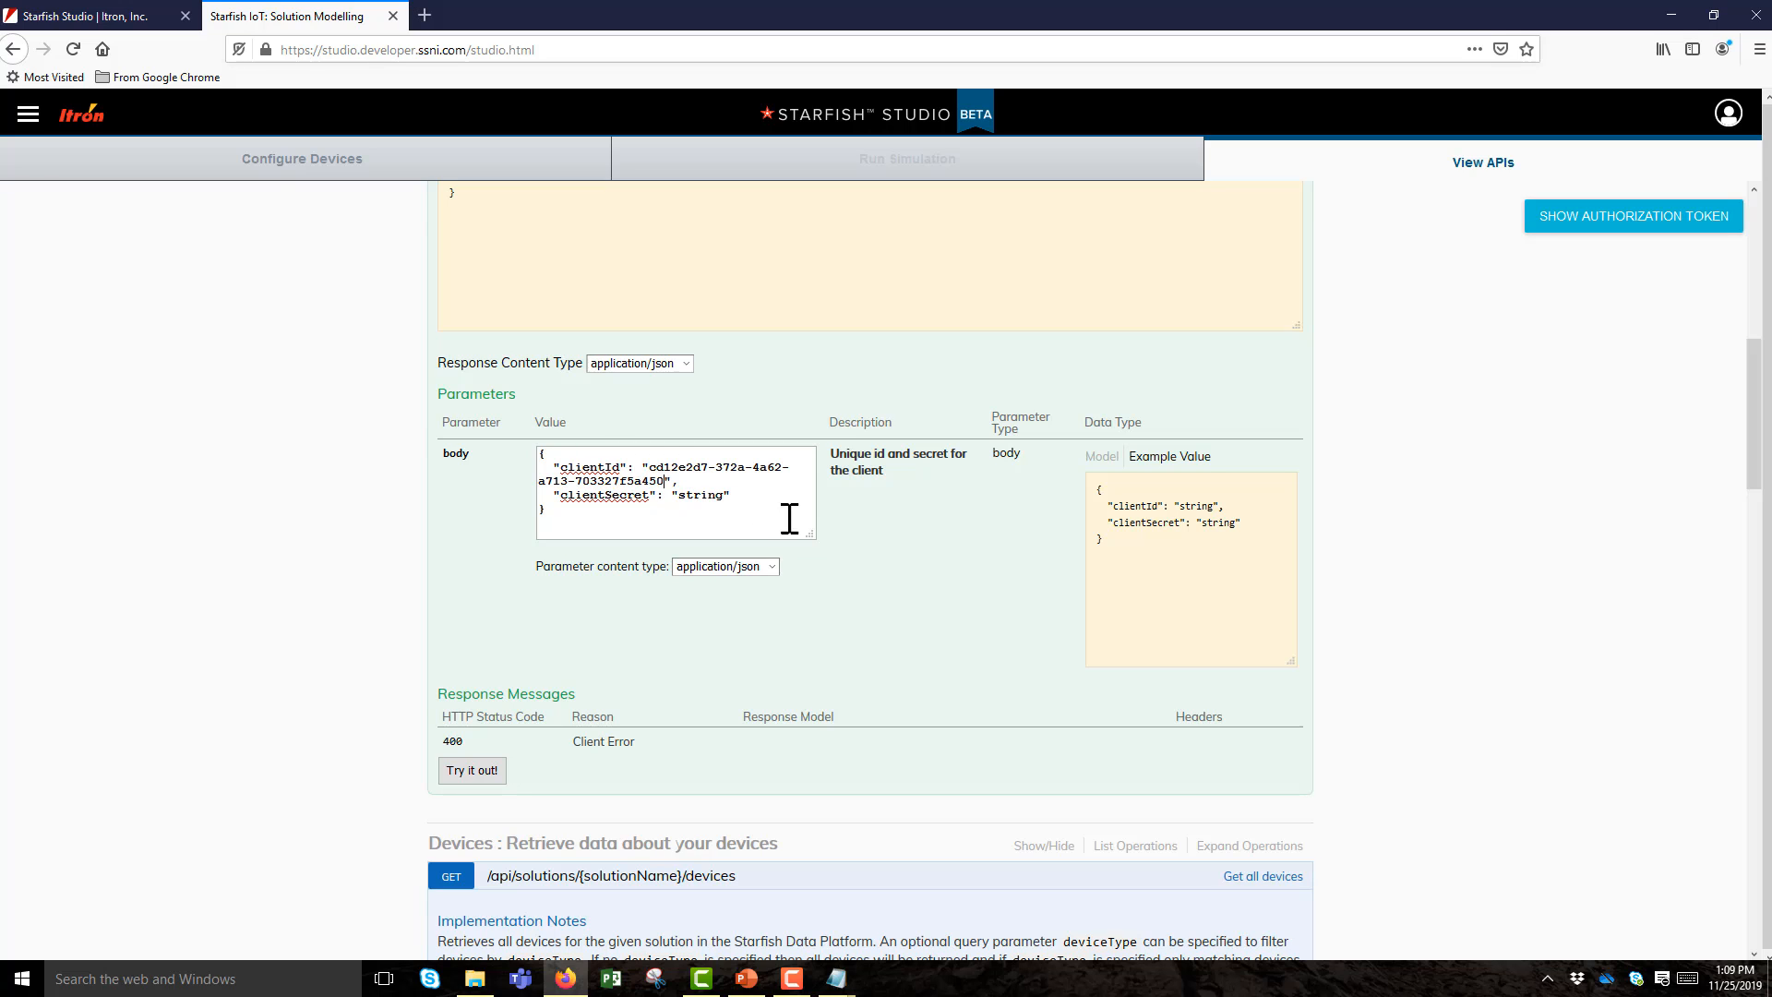
{"action": "double_click", "coordinate": [701, 496]}
{"action": "key", "text": "ctrl+v"}
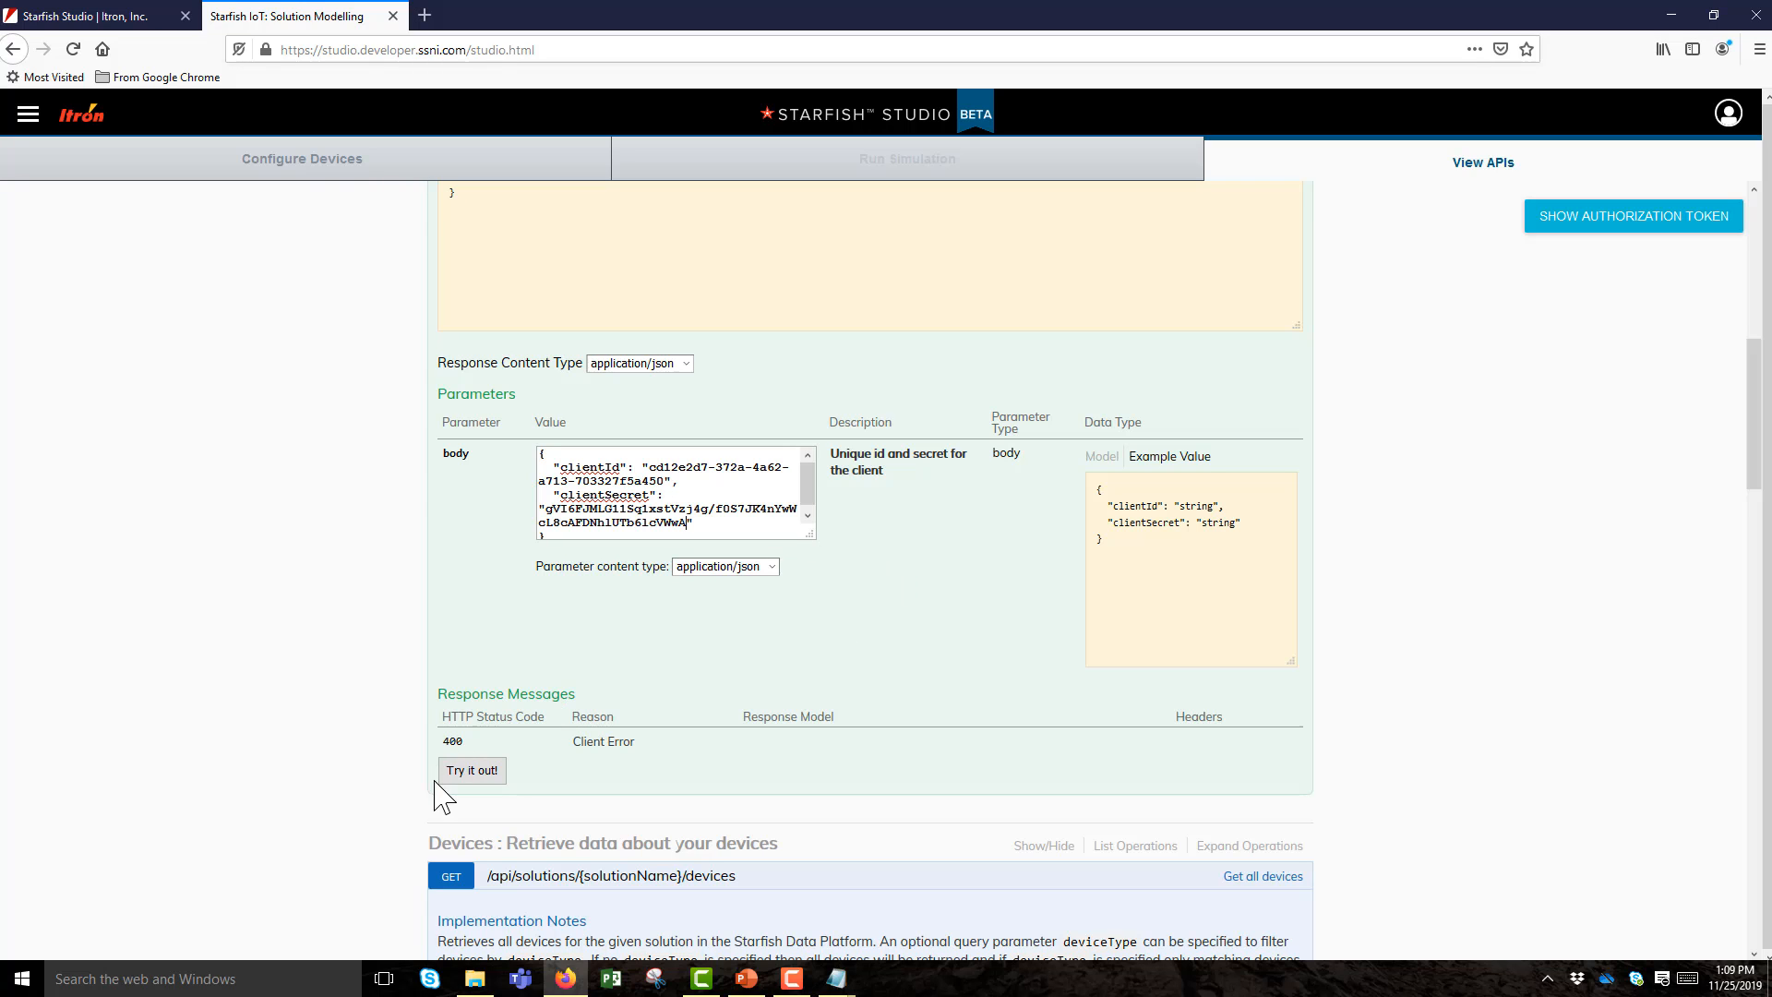
{"action": "scroll", "coordinate": [554, 783], "scroll_direction": "down", "scroll_amount": 3}
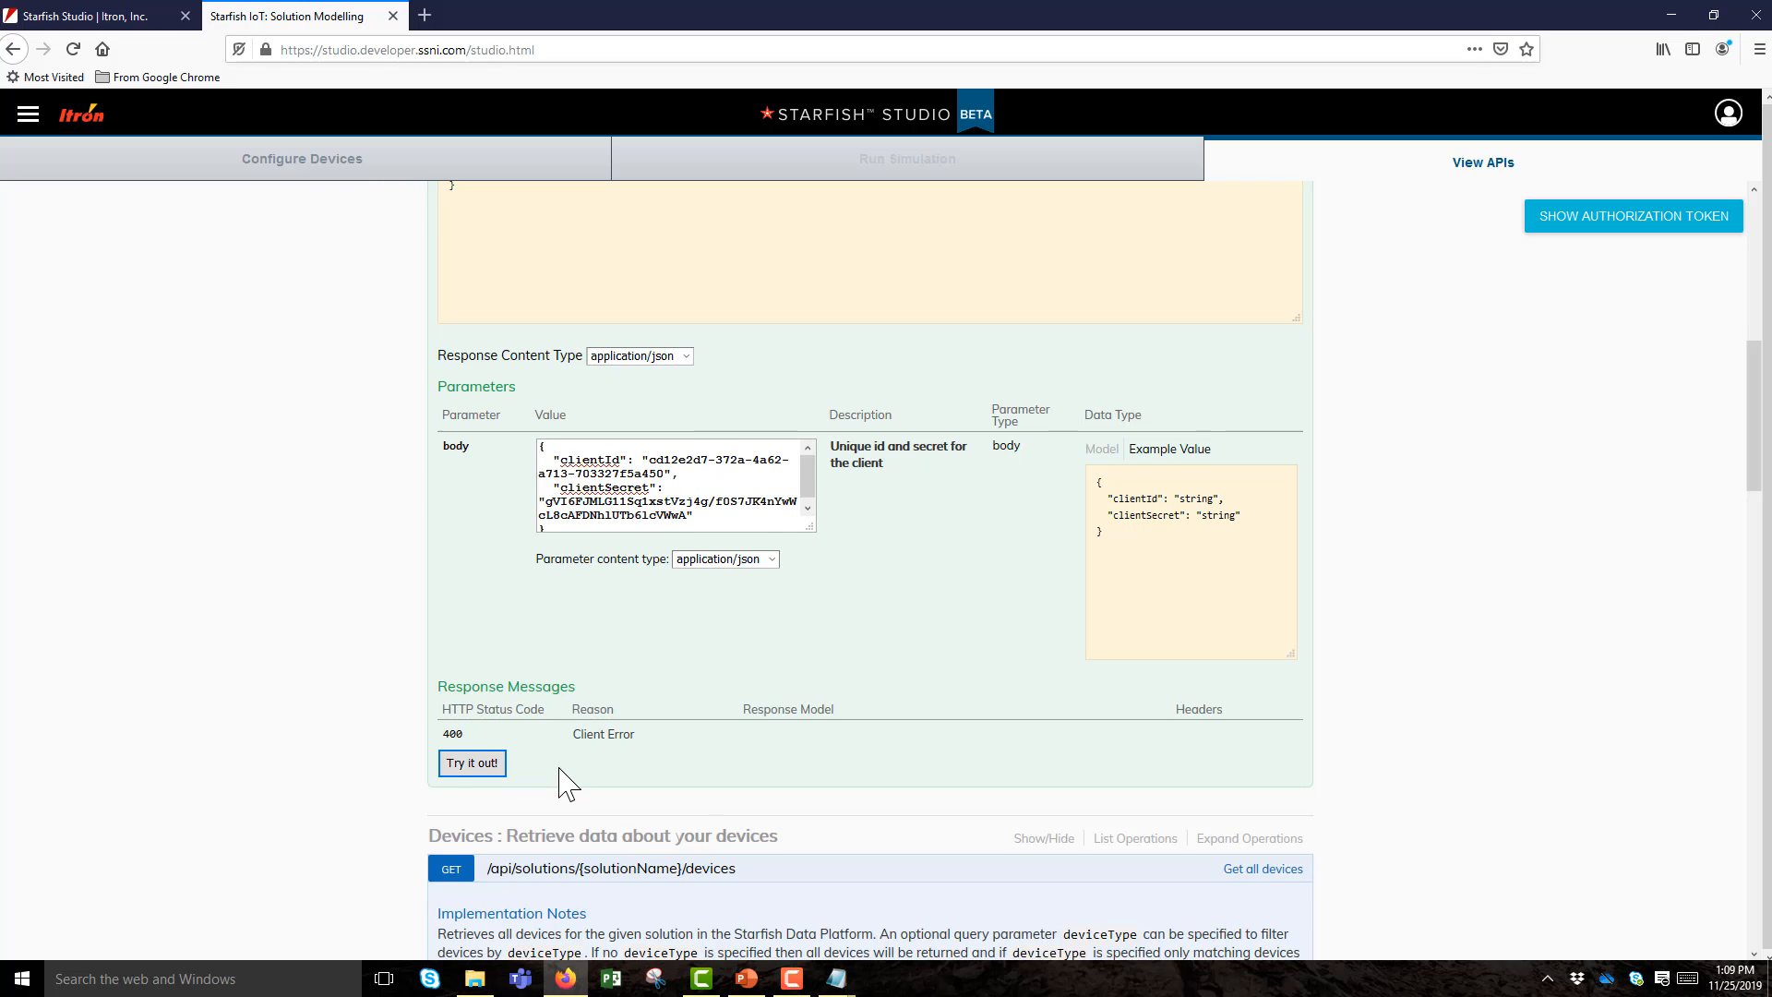
{"action": "scroll", "coordinate": [554, 782], "scroll_direction": "down", "scroll_amount": 2}
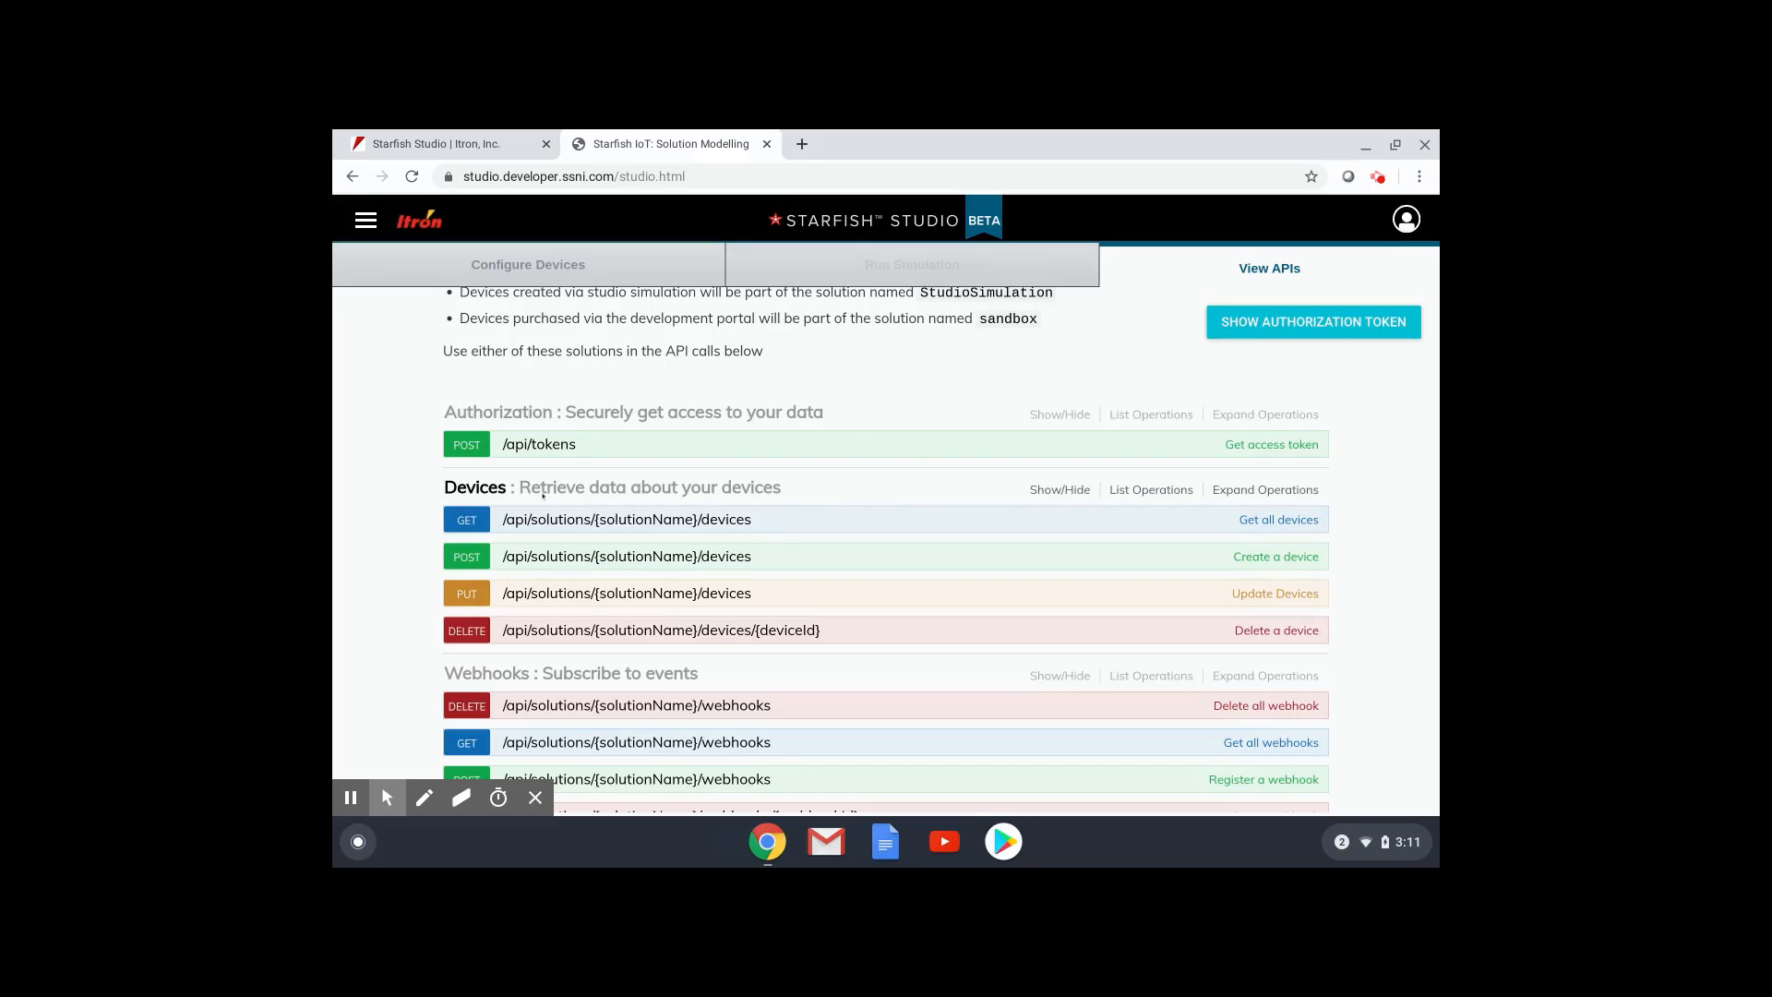
Expand GET /api/solutions/{solutionName}/devices and scroll to its Response Body.
{"action": "left_click", "coordinate": [466, 520]}
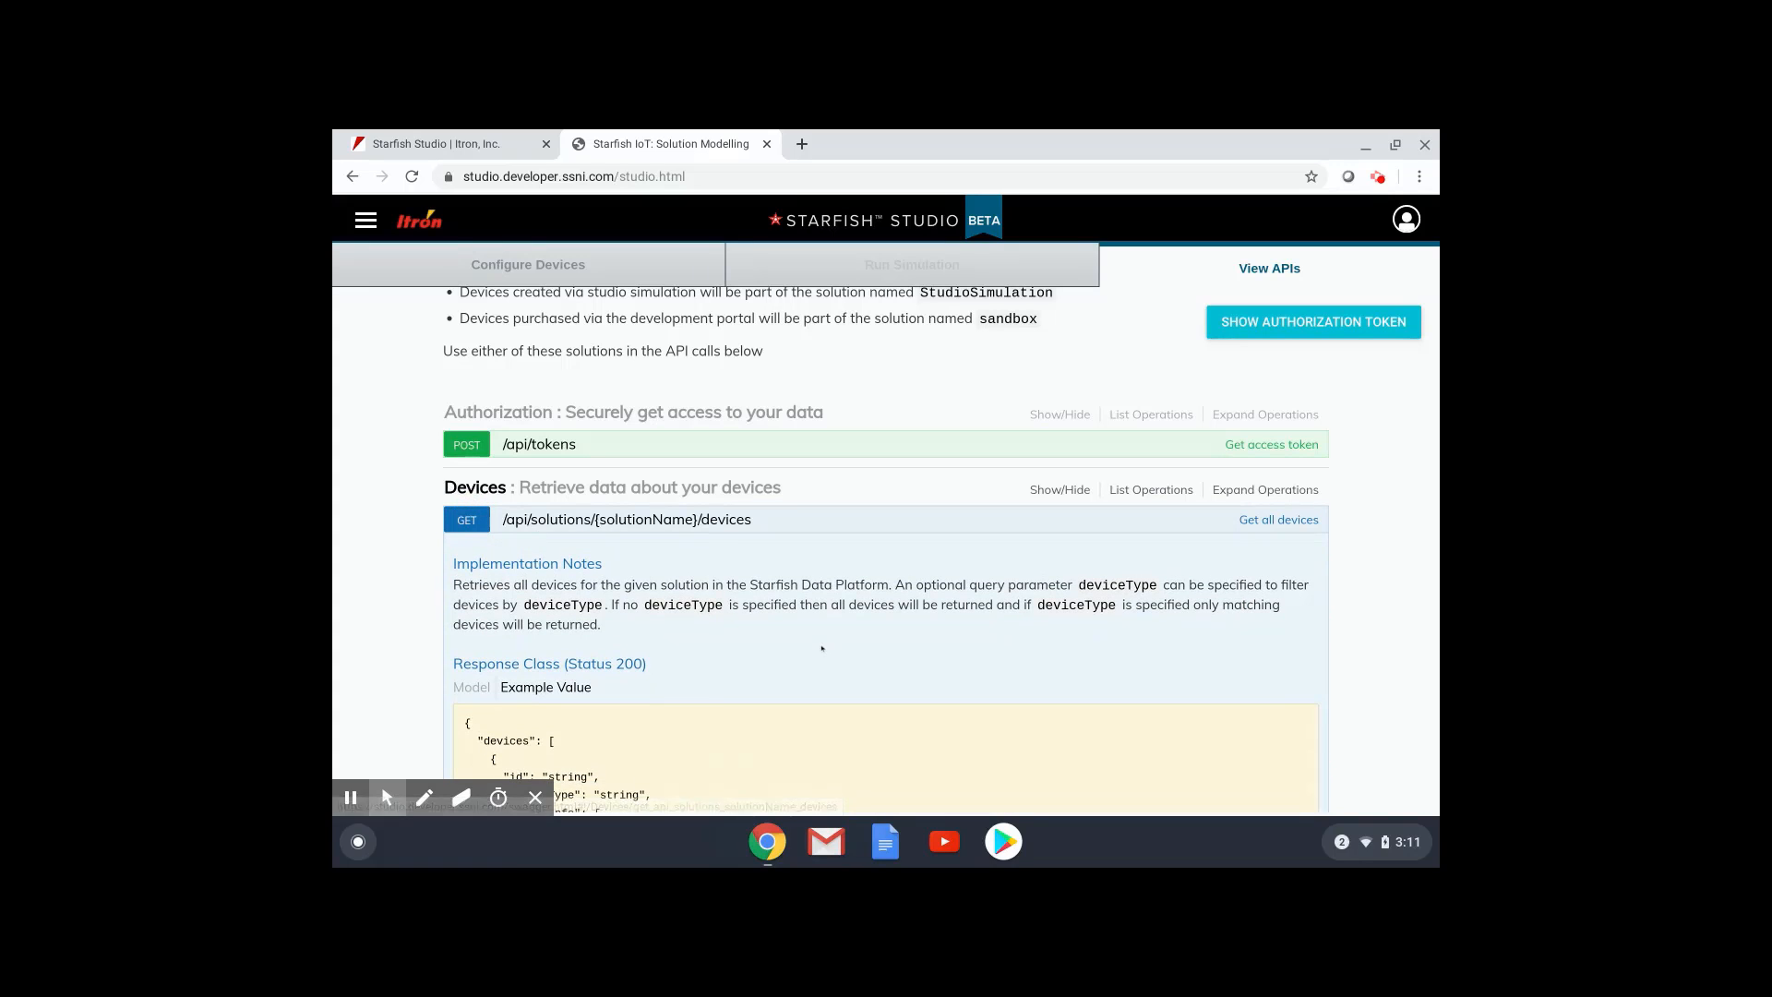
{"action": "scroll", "coordinate": [822, 648], "scroll_direction": "down", "scroll_amount": 3}
{"action": "scroll", "coordinate": [821, 649], "scroll_direction": "down", "scroll_amount": 2}
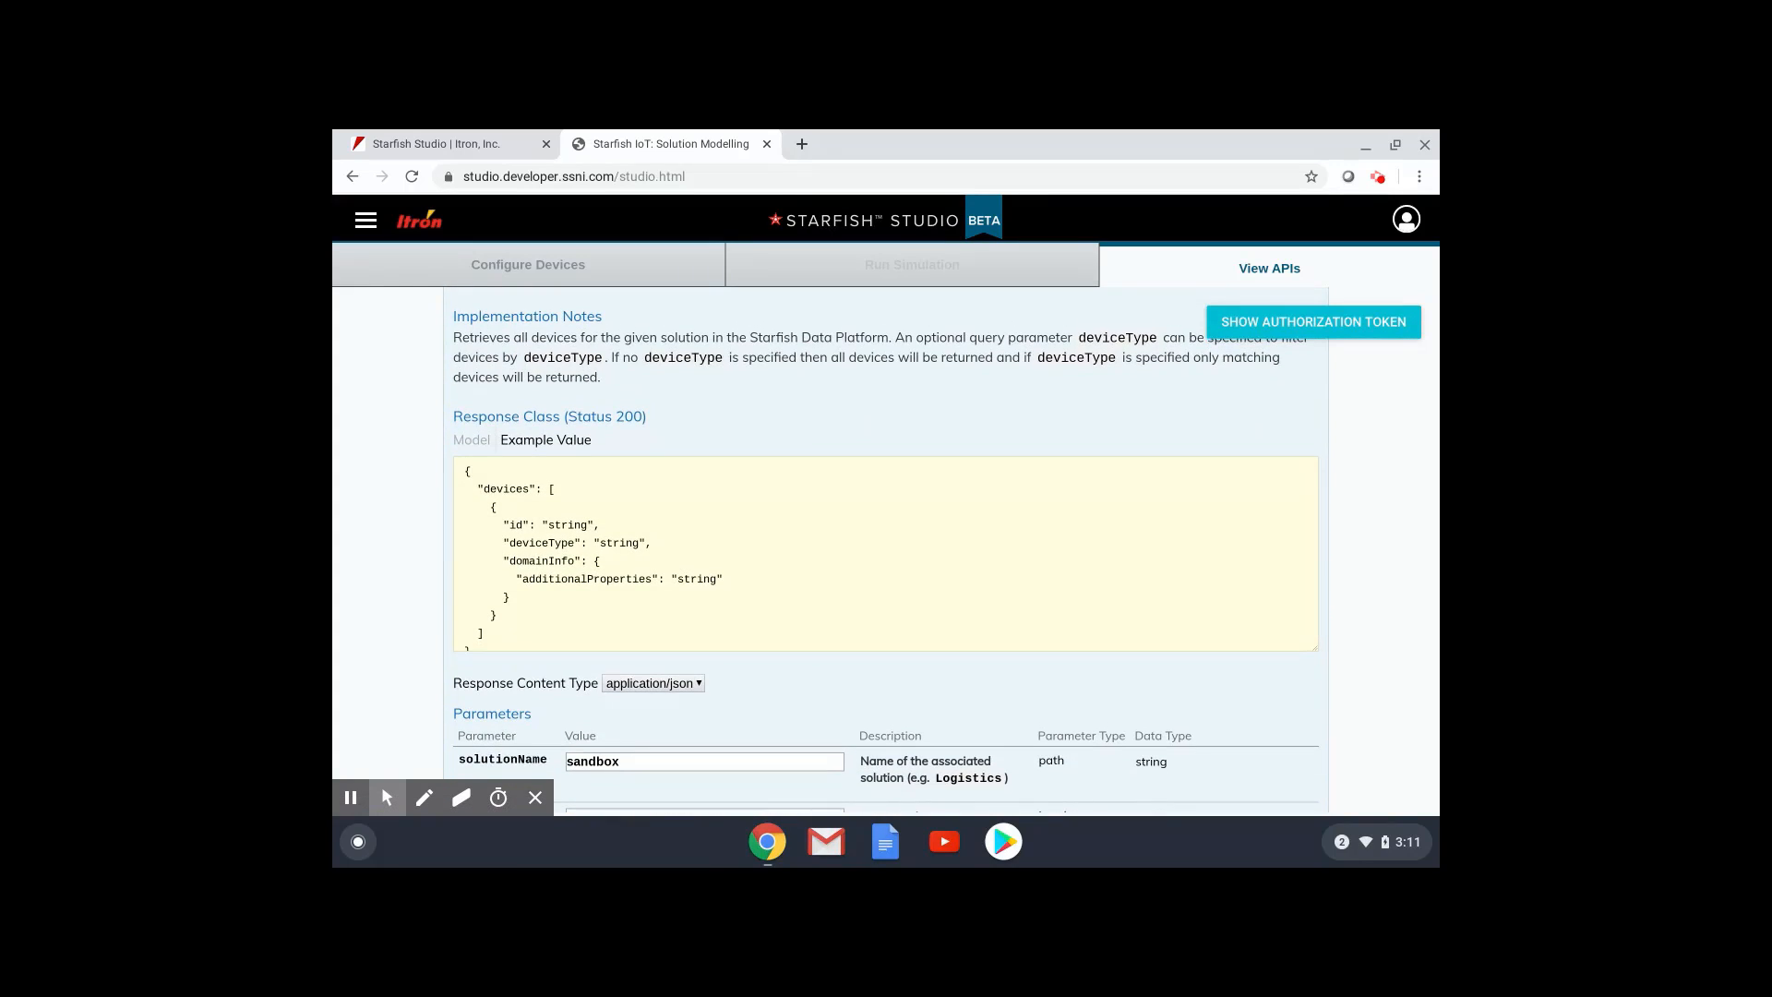
{"action": "scroll", "coordinate": [822, 700], "scroll_direction": "down", "scroll_amount": 5}
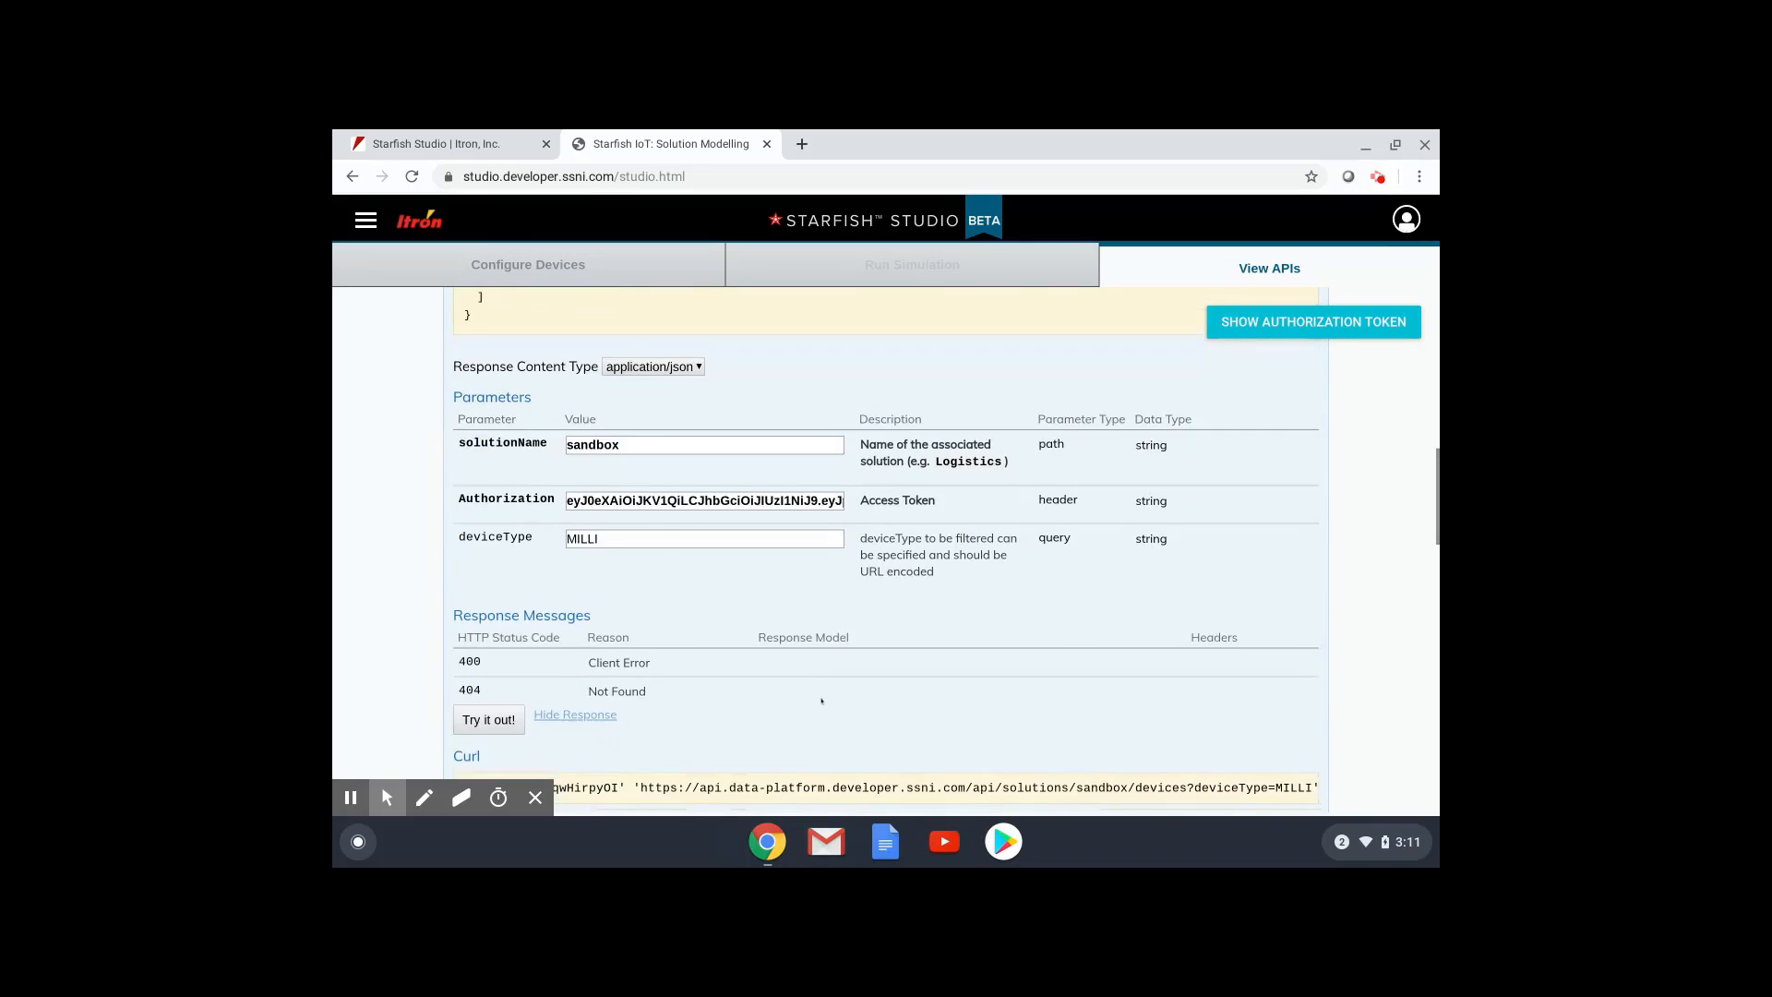
{"action": "scroll", "coordinate": [886, 554], "scroll_direction": "down", "scroll_amount": 1}
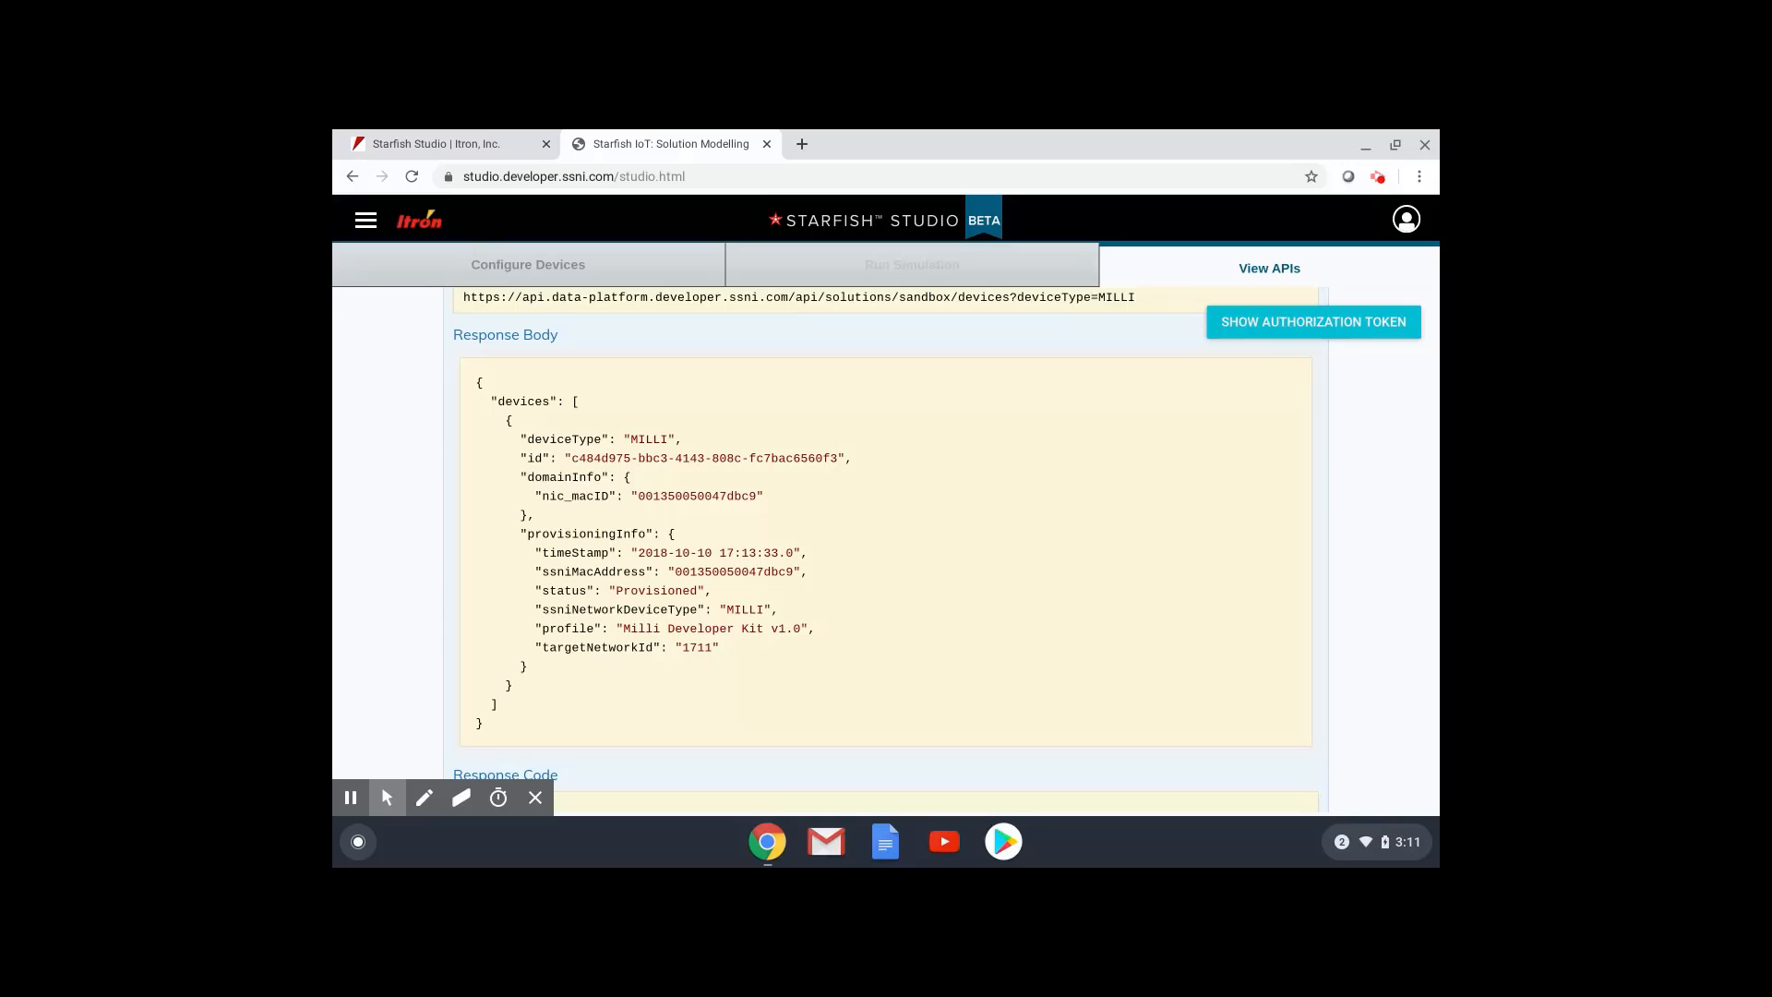
{"action": "scroll", "coordinate": [886, 554], "scroll_direction": "up", "scroll_amount": 3}
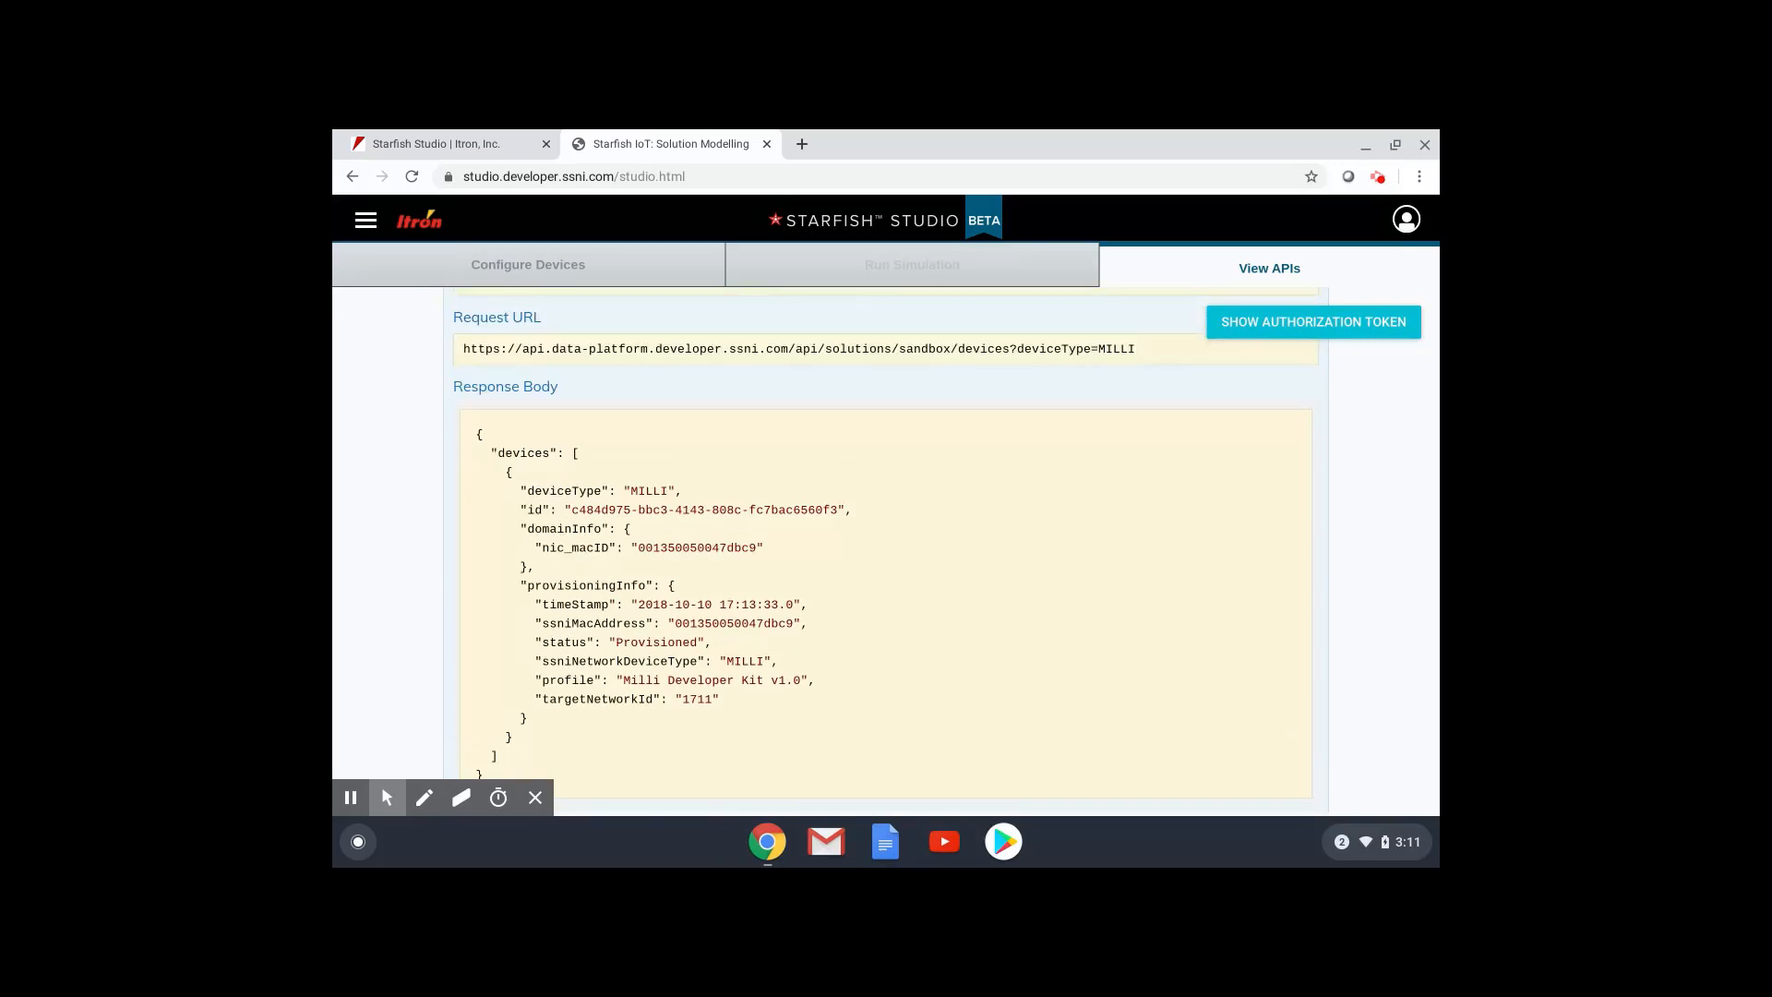
Select and copy the generated curl command for the sandbox MILLI device request.
{"action": "left_click", "coordinate": [547, 453]}
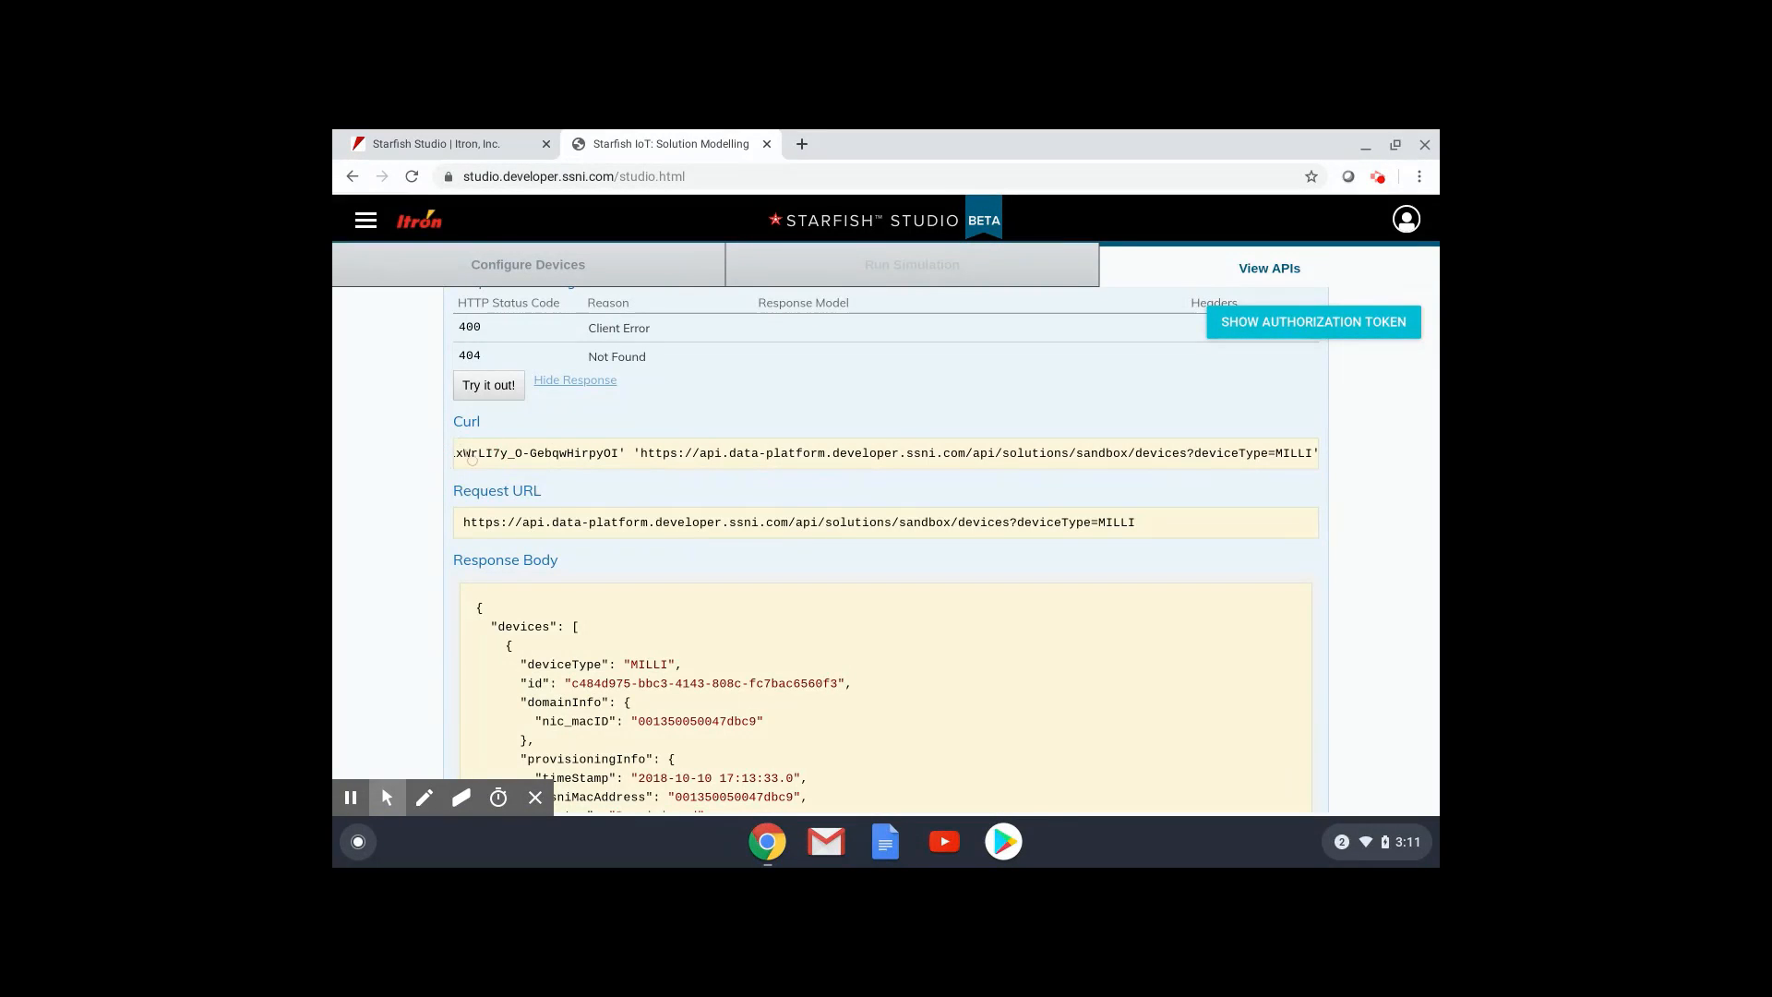
{"action": "scroll", "coordinate": [472, 457], "scroll_direction": "left", "scroll_amount": 5}
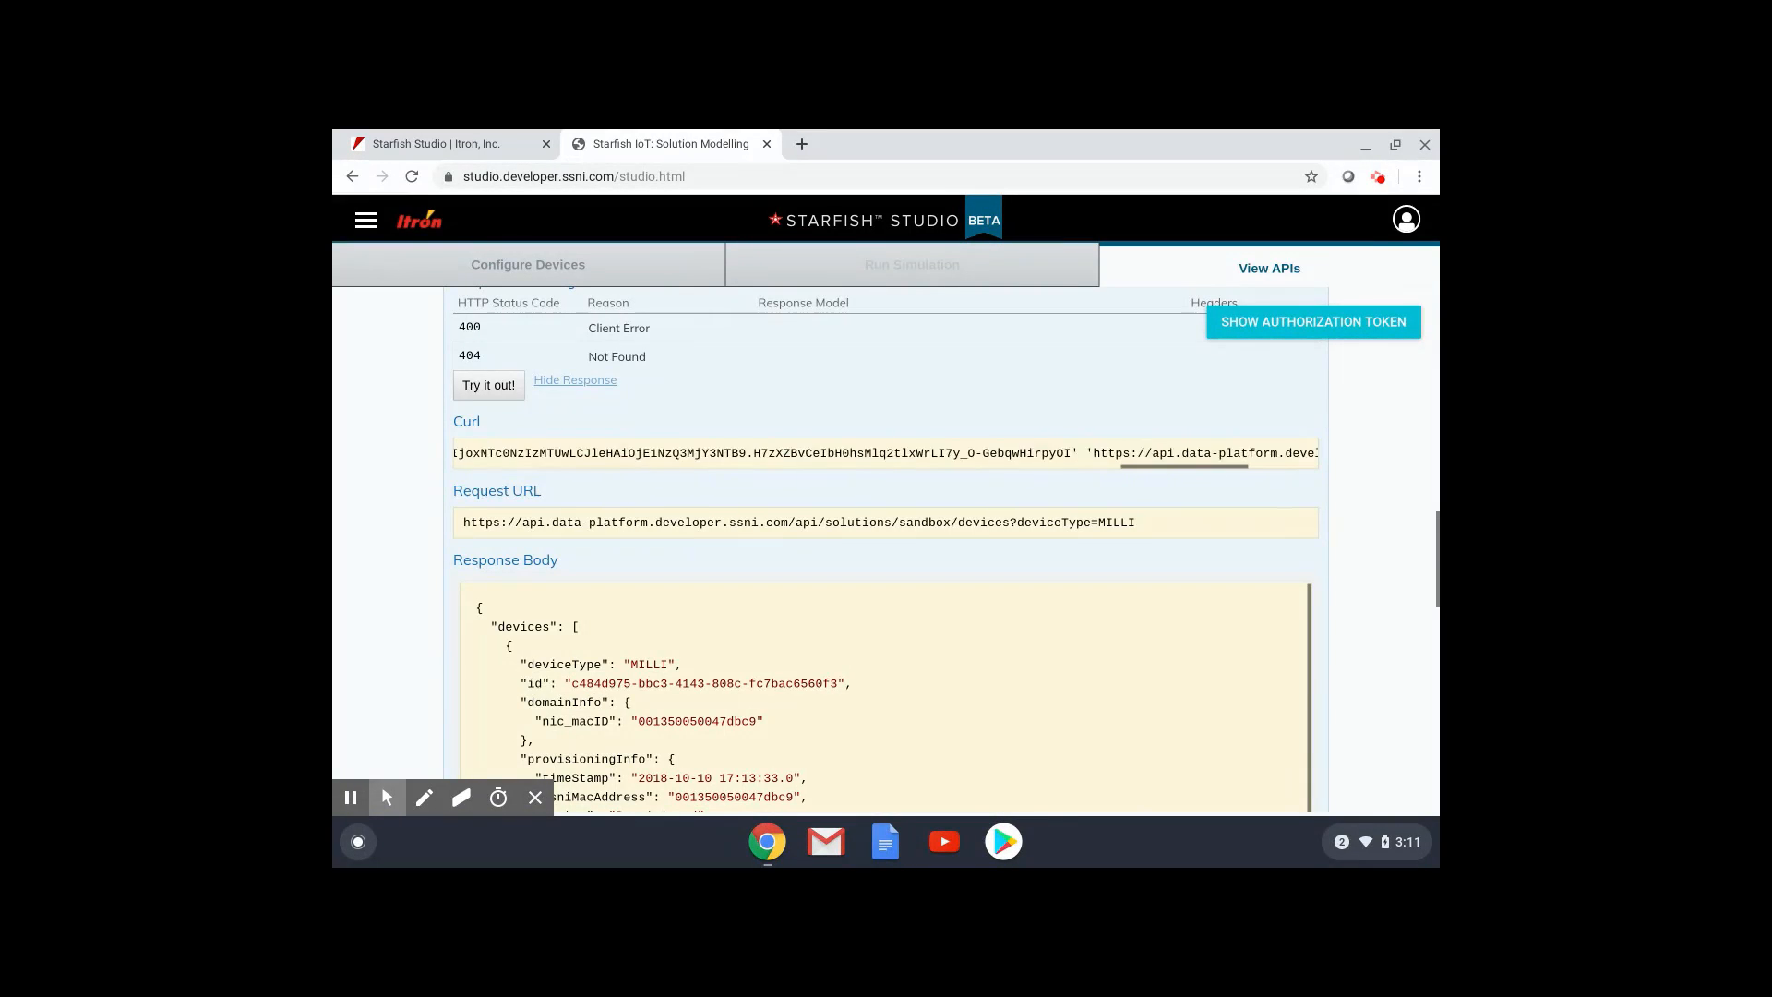
{"action": "scroll", "coordinate": [472, 457], "scroll_direction": "left", "scroll_amount": 10}
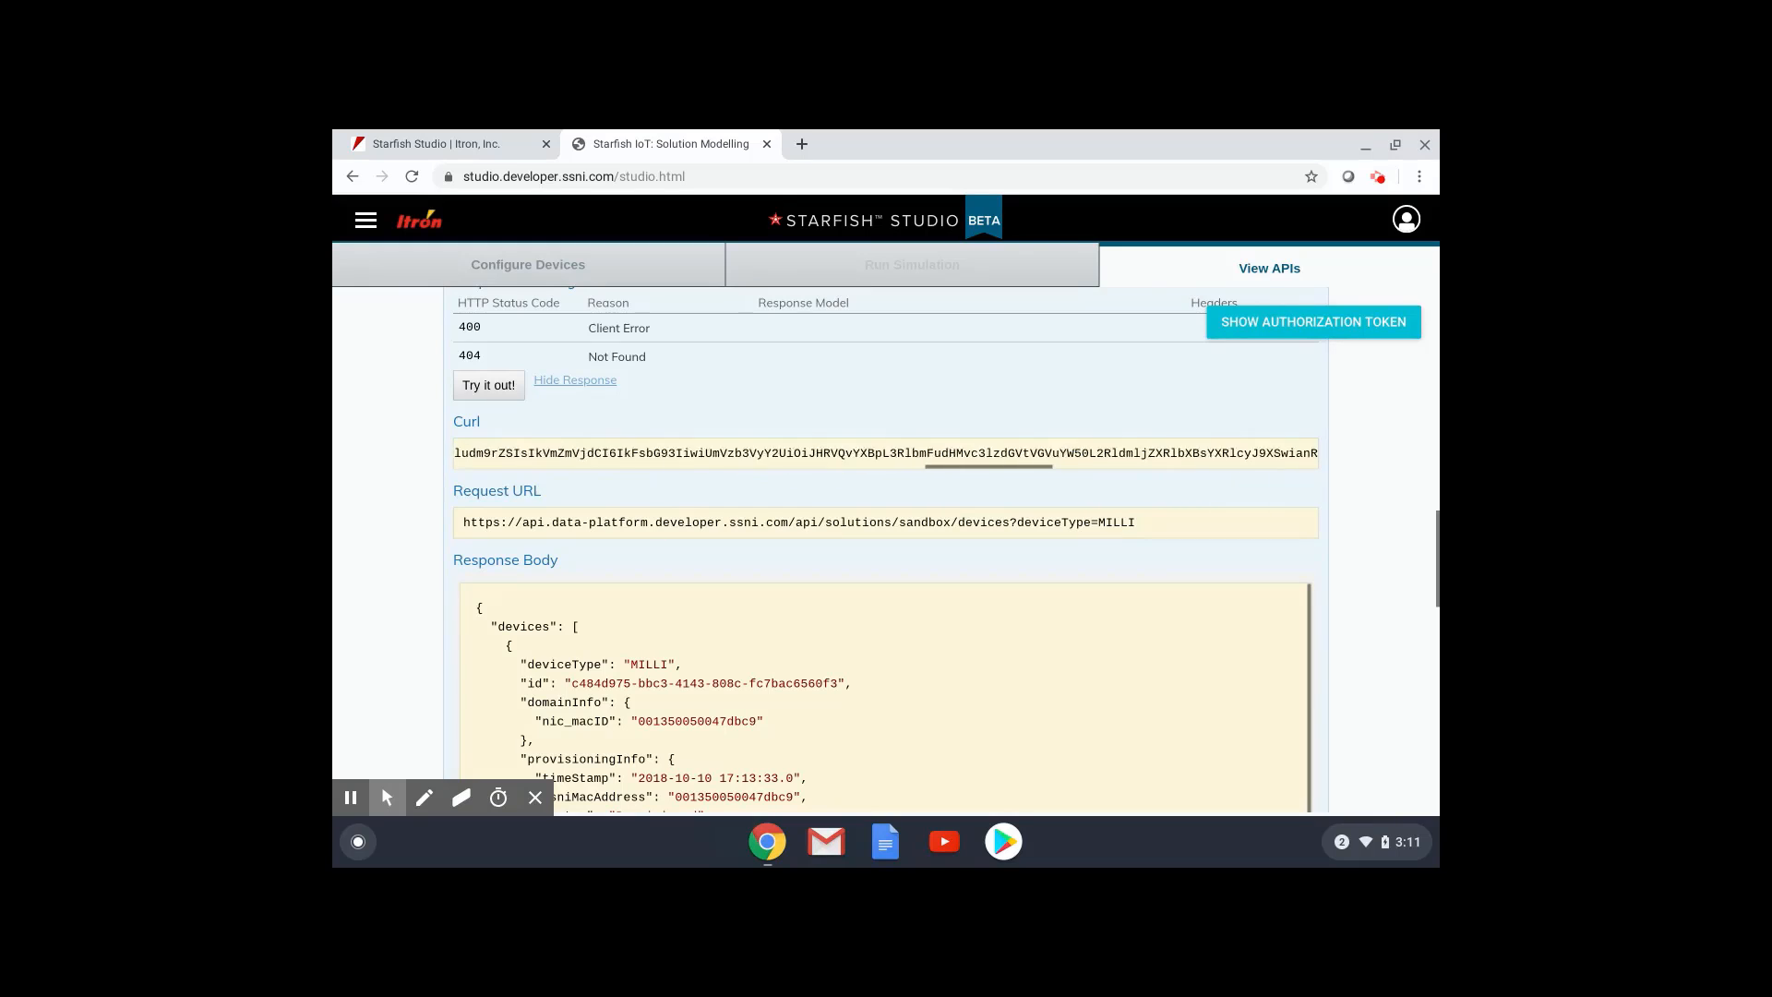
{"action": "scroll", "coordinate": [471, 457], "scroll_direction": "left", "scroll_amount": 10}
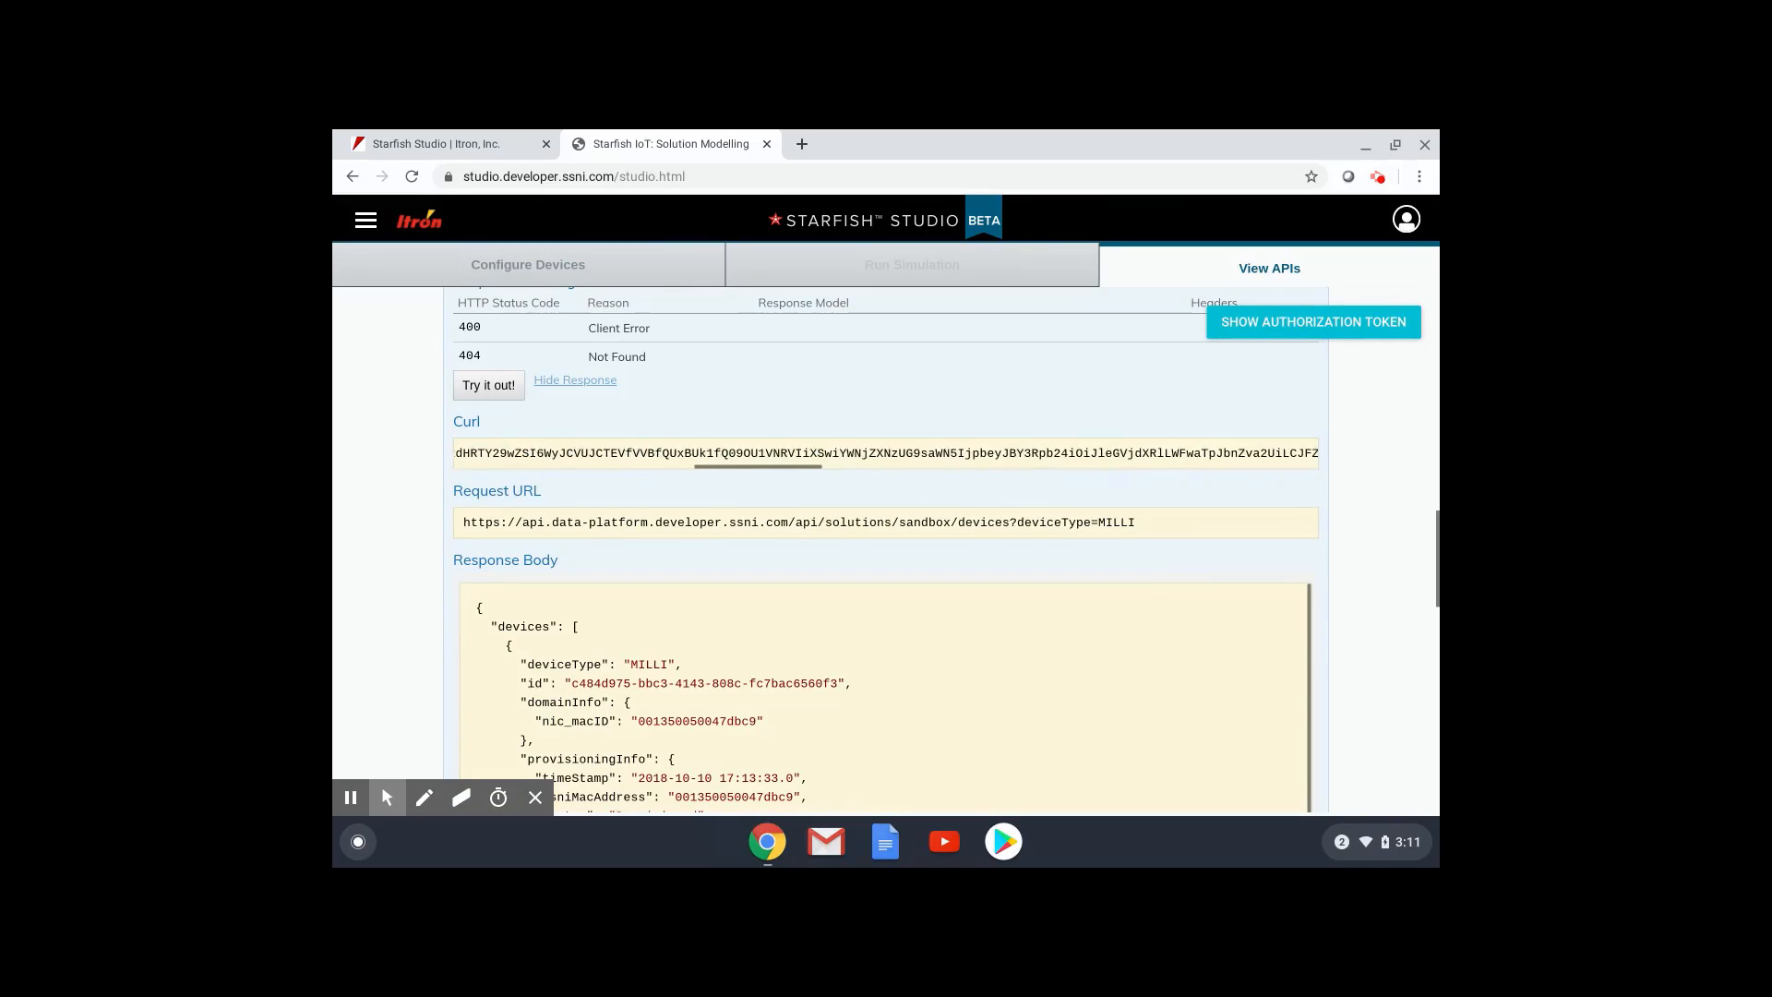
{"action": "scroll", "coordinate": [886, 452], "scroll_direction": "left", "scroll_amount": 10}
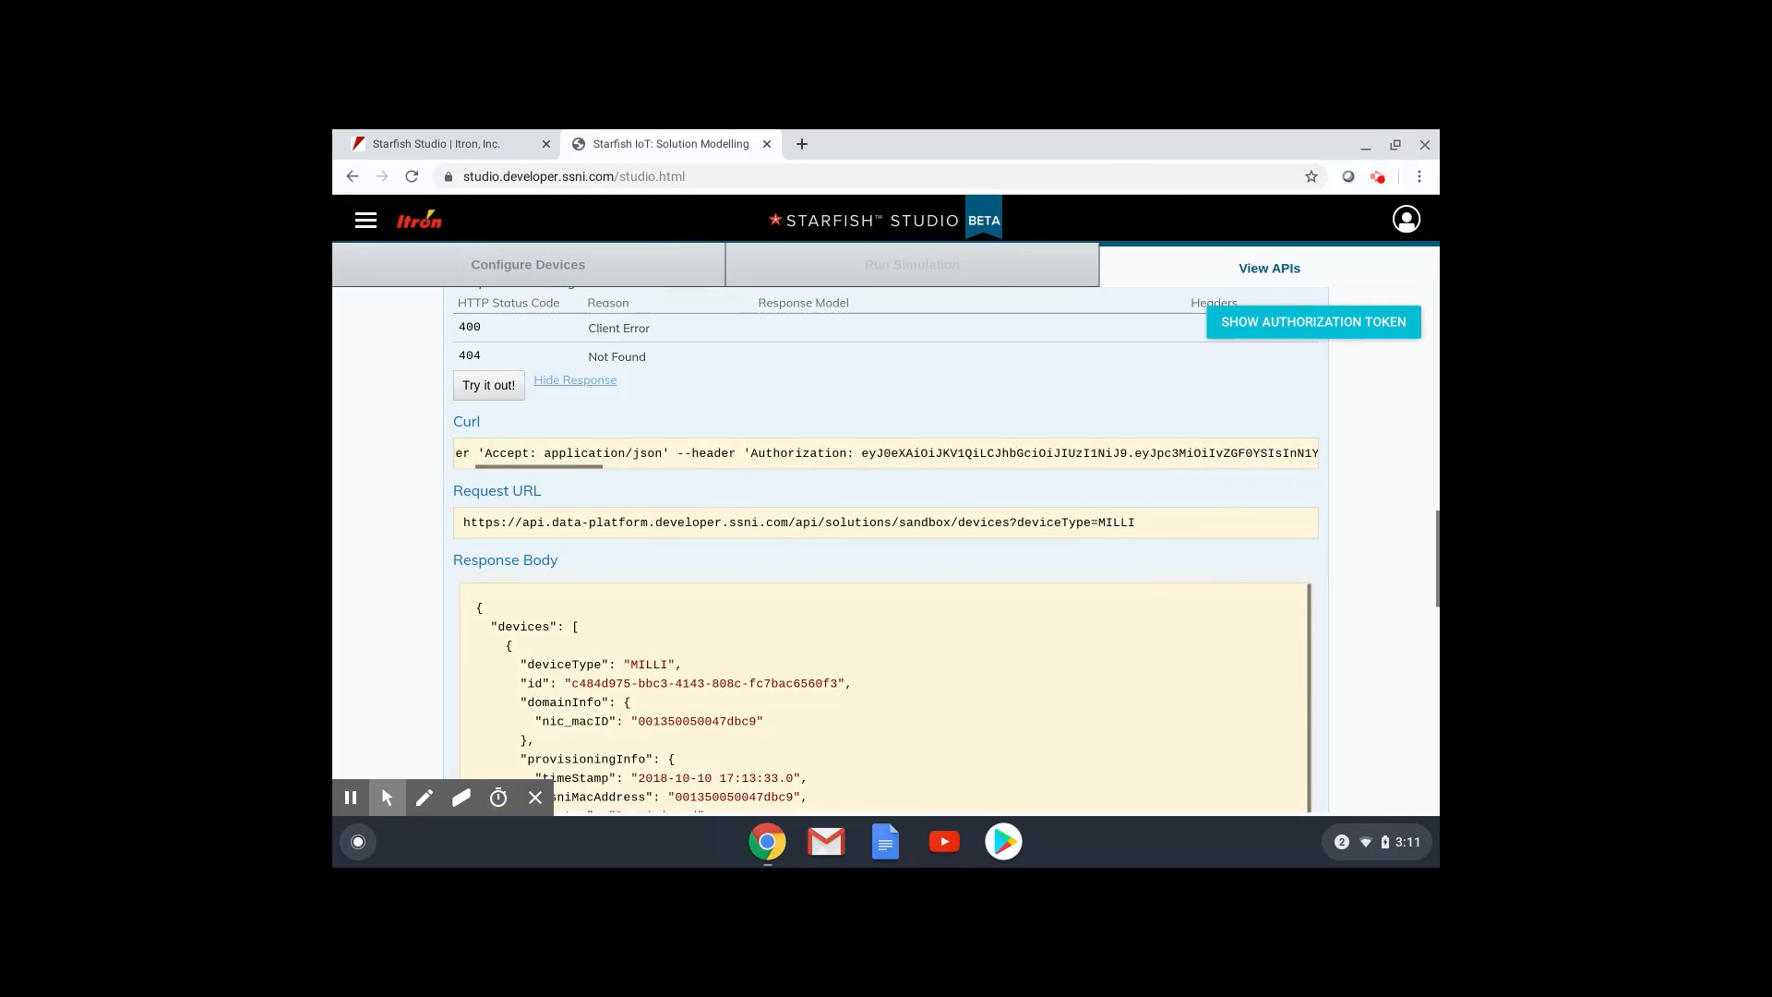
{"action": "scroll", "coordinate": [886, 452], "scroll_direction": "left", "scroll_amount": 3}
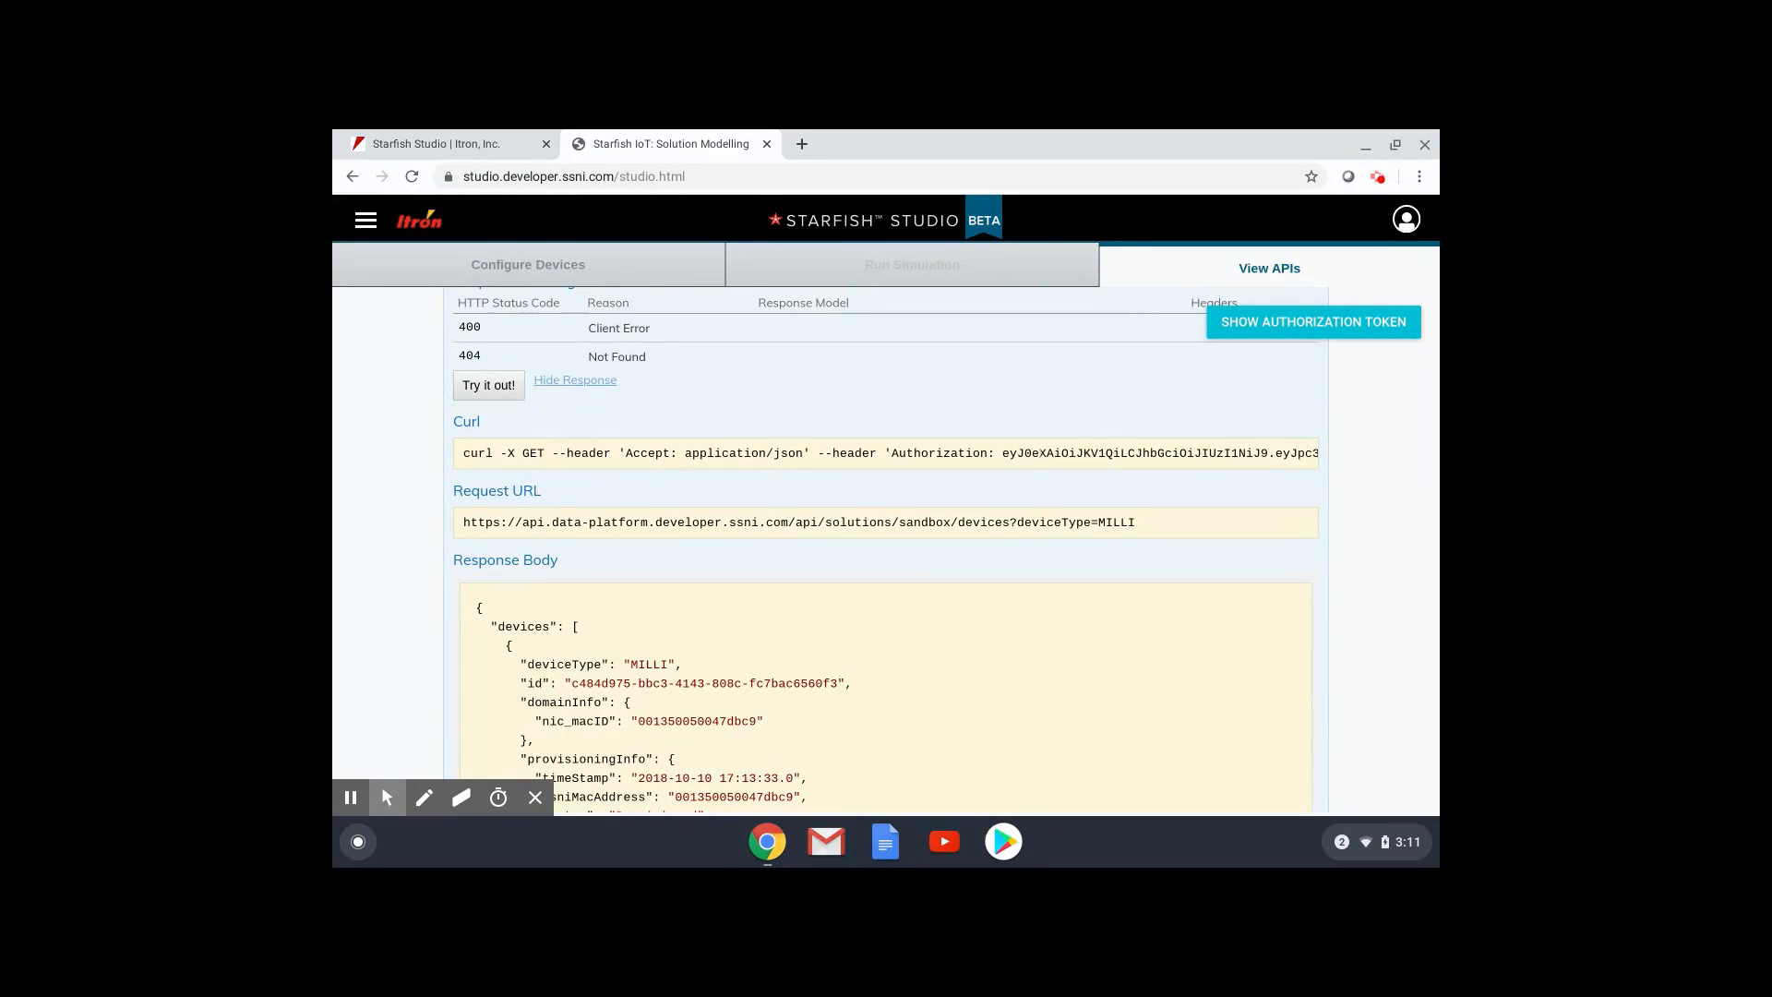
{"action": "left_click", "coordinate": [337, 826]}
Run the copied curl command in a Linux Terminal and compare its MILLI JSON with the browser.
{"action": "left_click", "coordinate": [636, 774]}
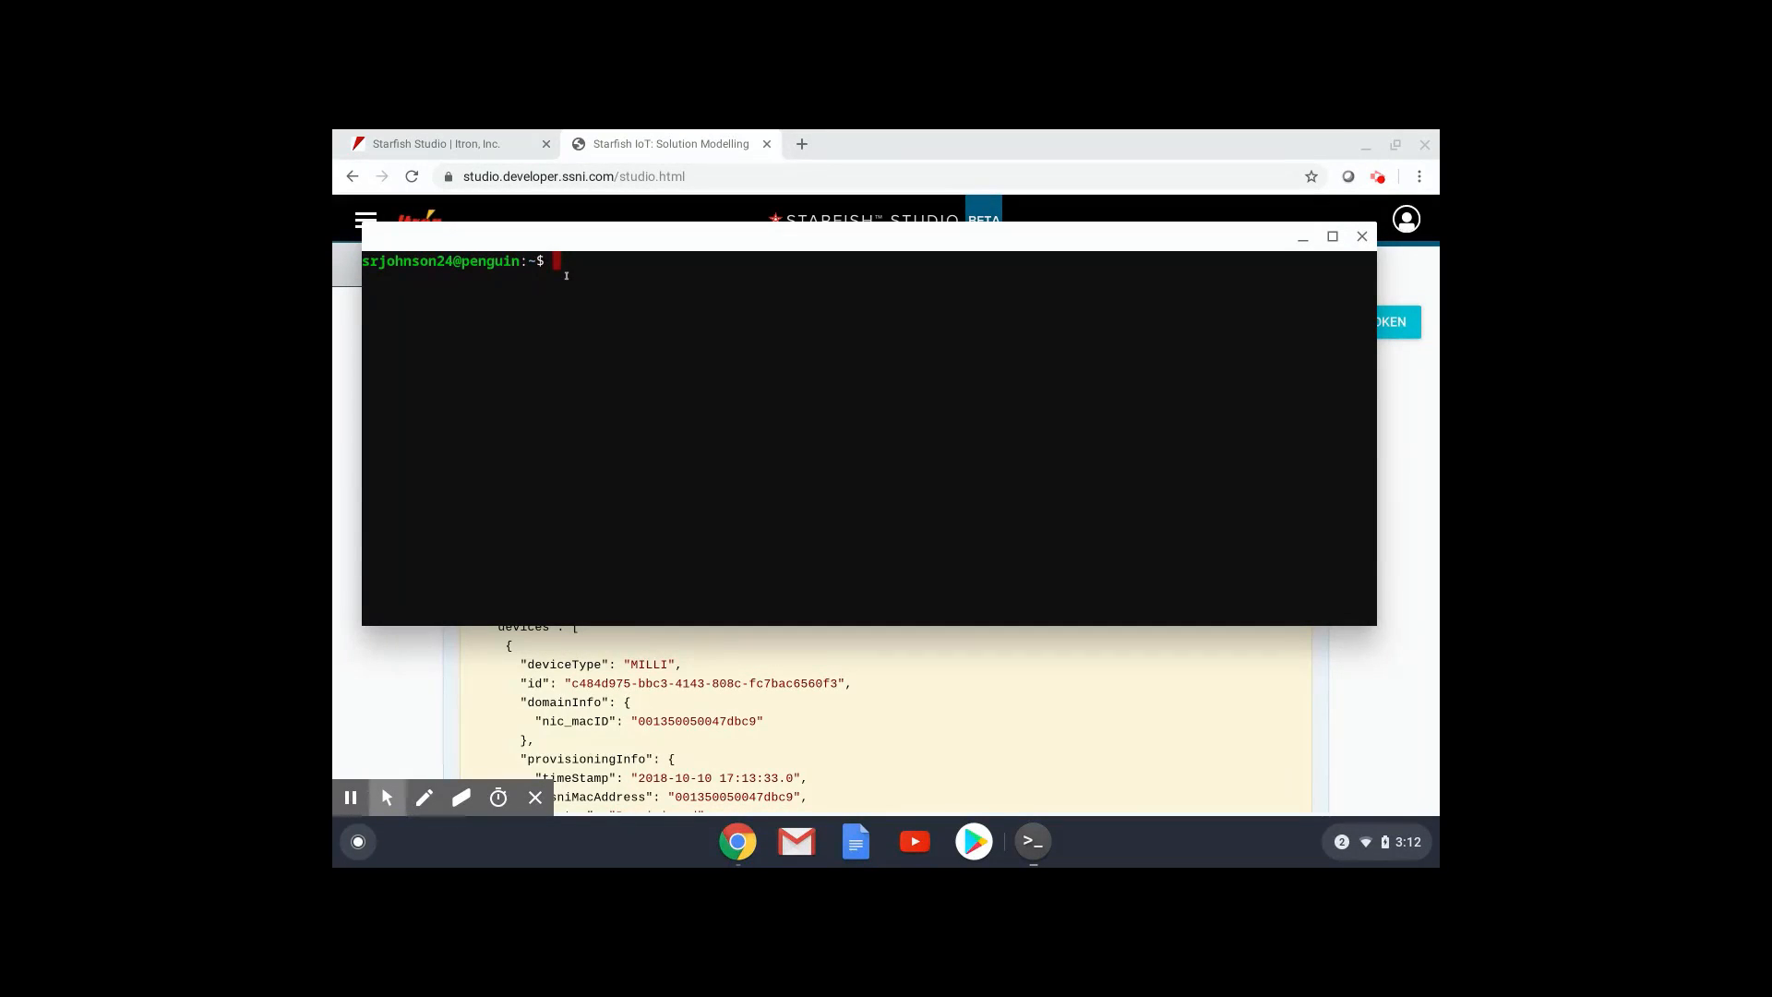
{"action": "key", "text": "ctrl+shift+v"}
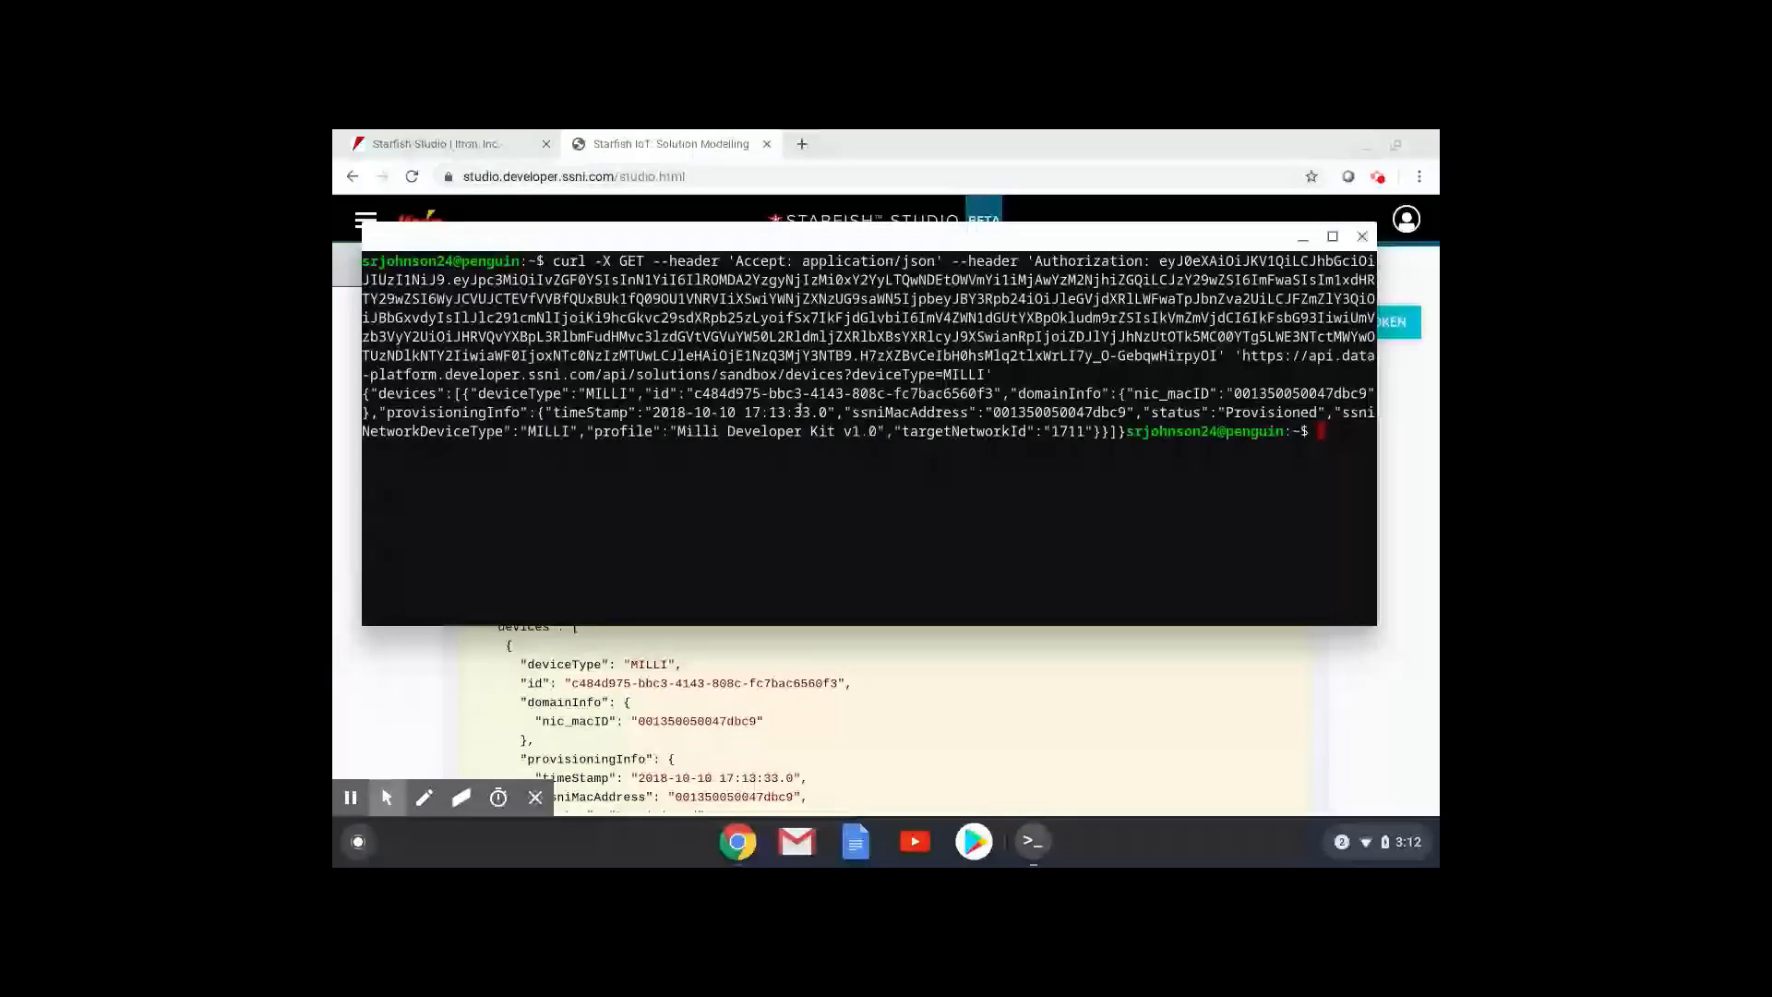
{"action": "left_click", "coordinate": [858, 664]}
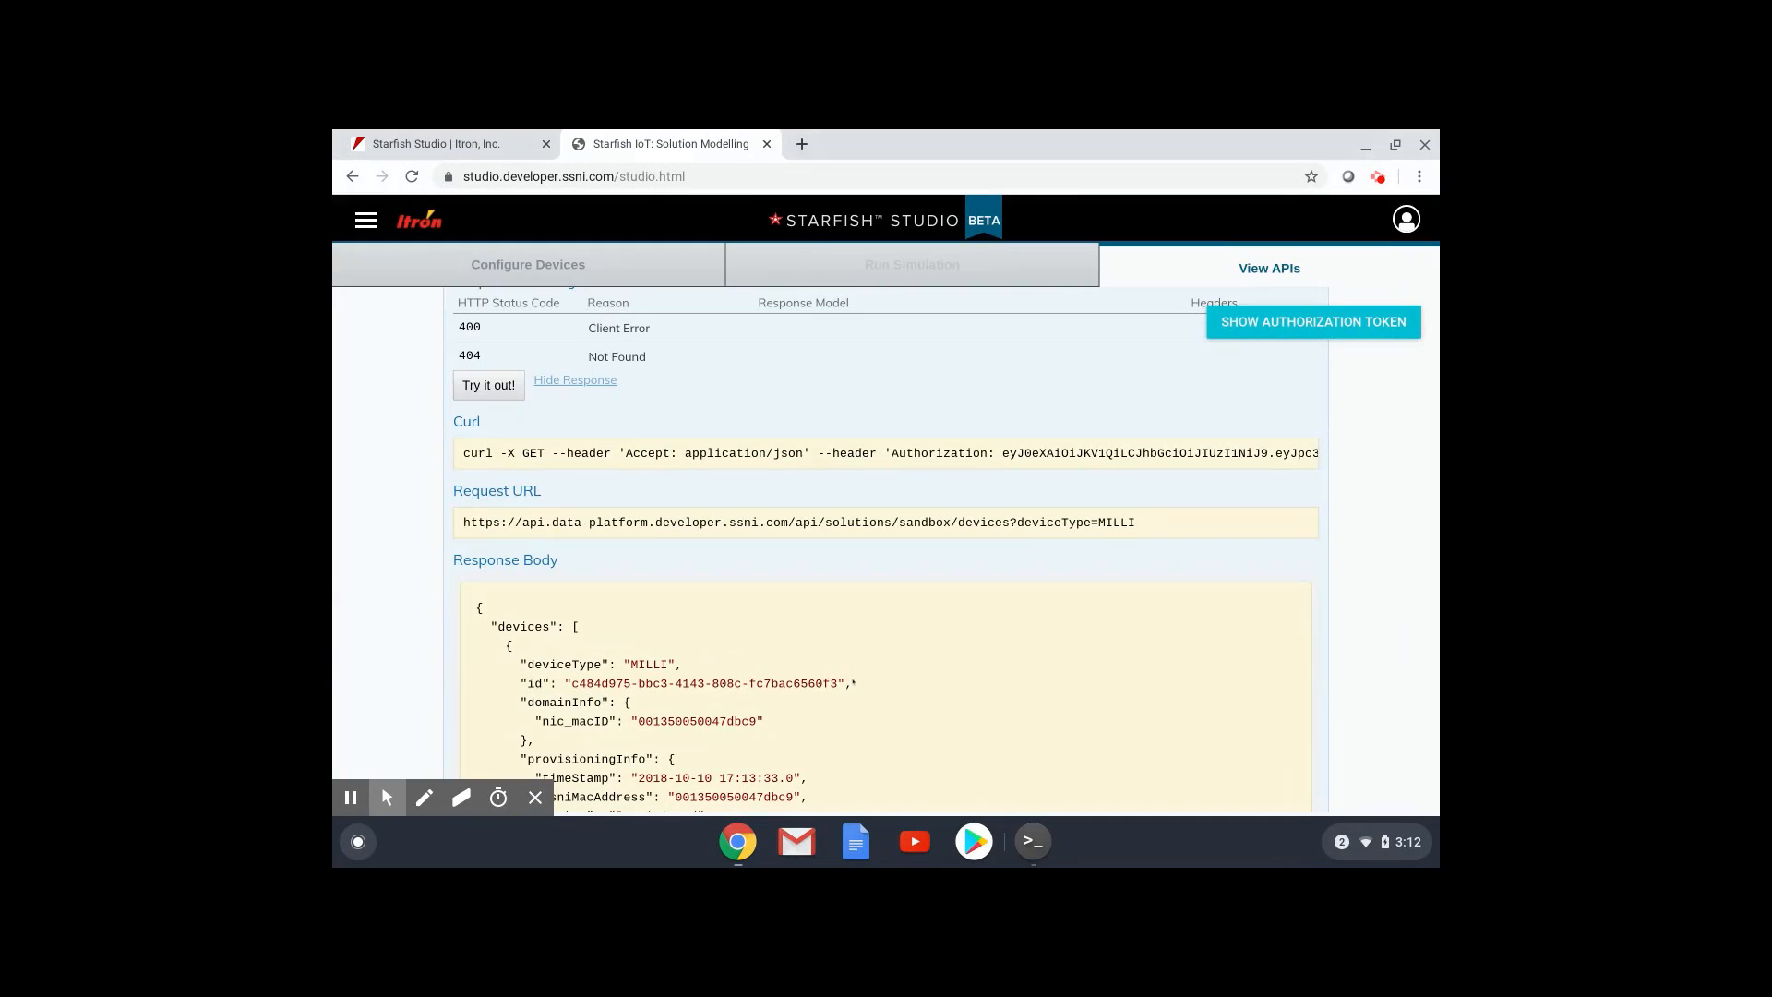
{"action": "left_click", "coordinate": [1033, 841]}
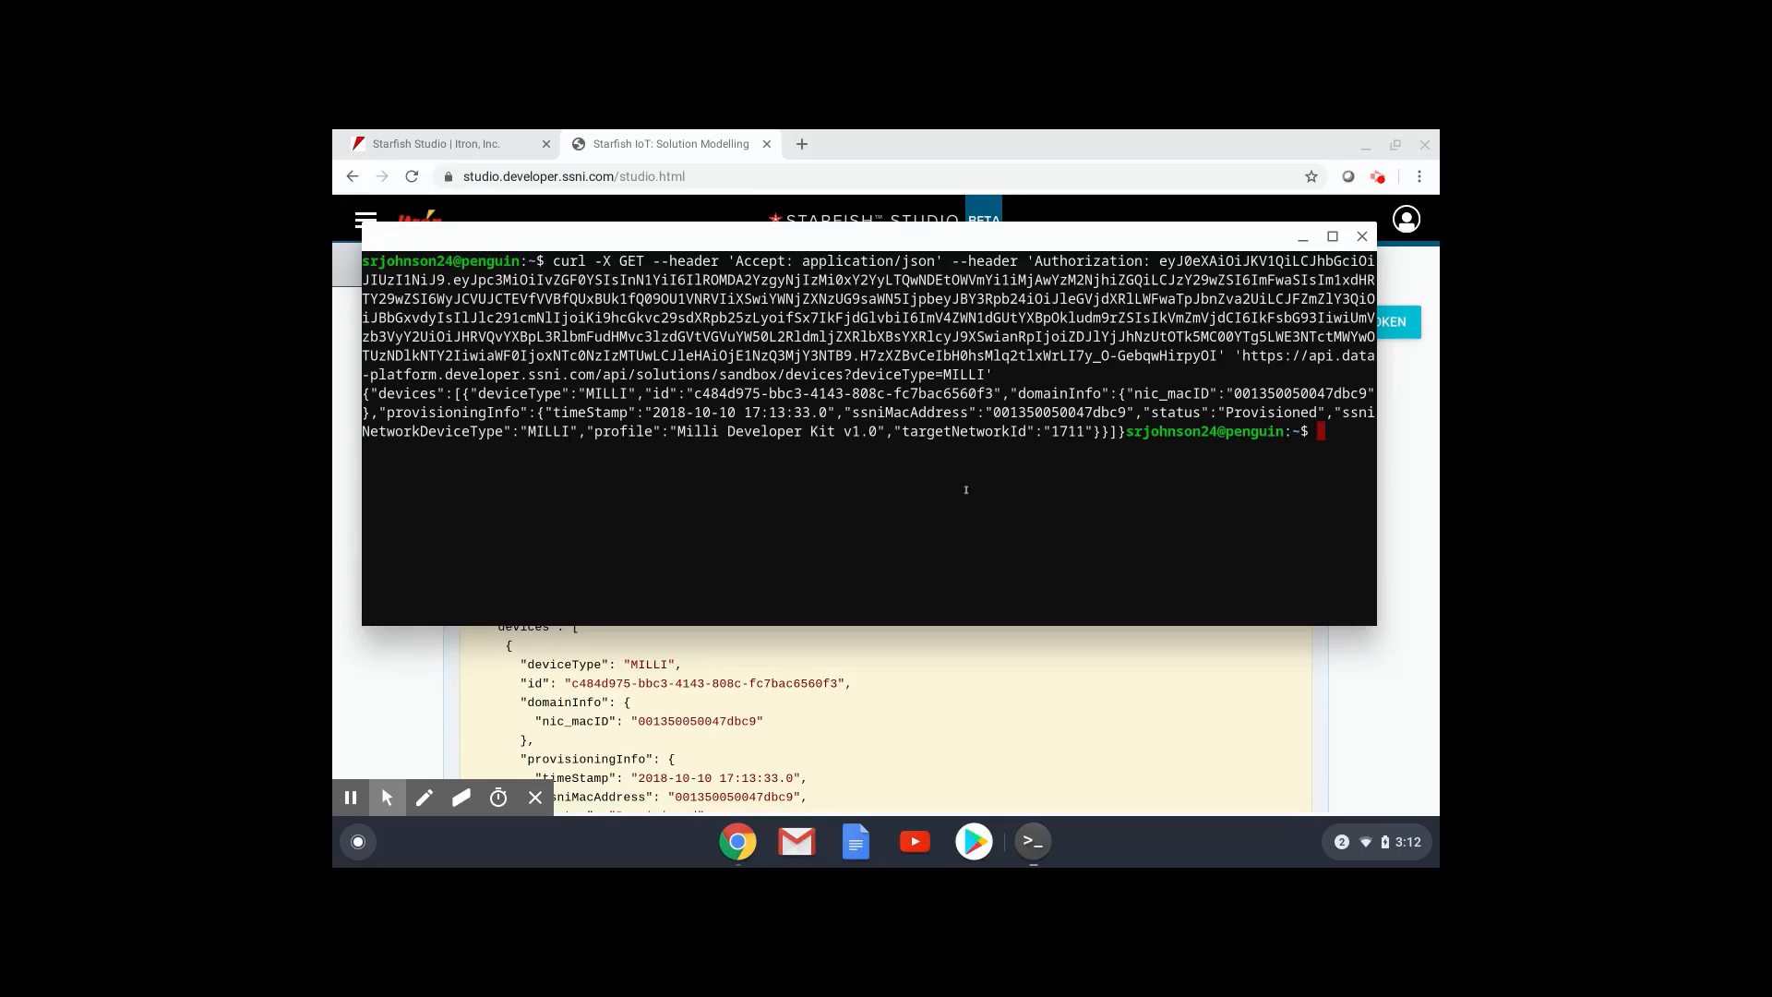